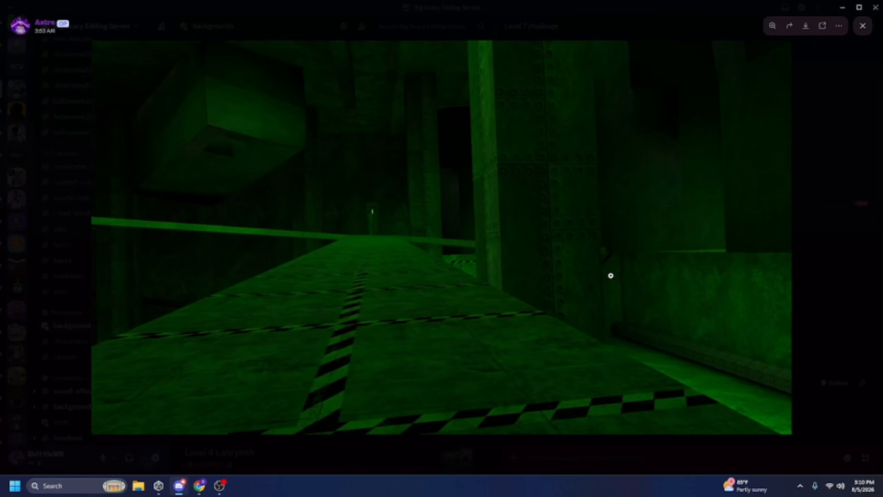
pyautogui.rightClick(523, 255)
pyautogui.click(586, 286)
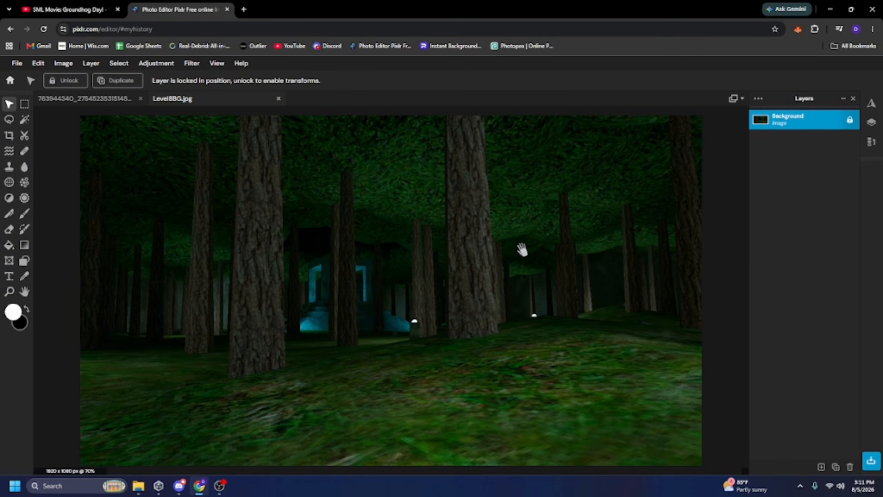
# Apply the Auto pop adjustment to the forest image and undo it.
pyautogui.scroll(-1, 519, 261)
pyautogui.scroll(1, 195, 191)
pyautogui.click(157, 63)
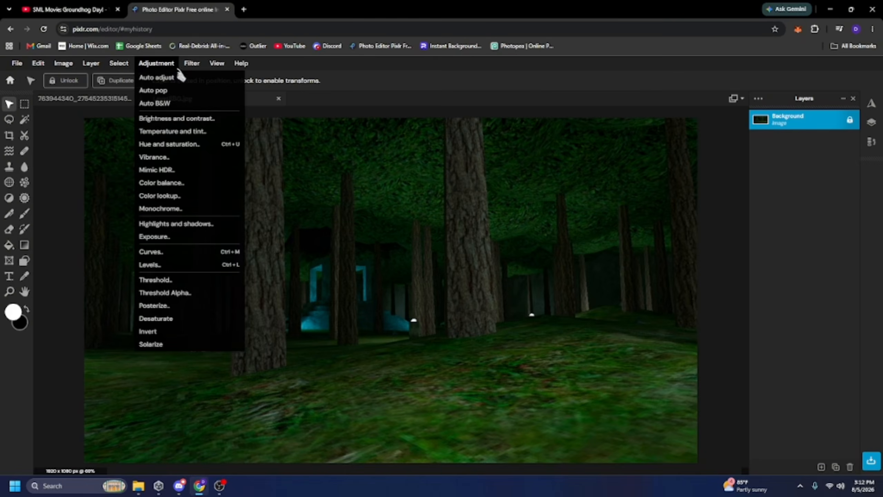
pyautogui.click(174, 91)
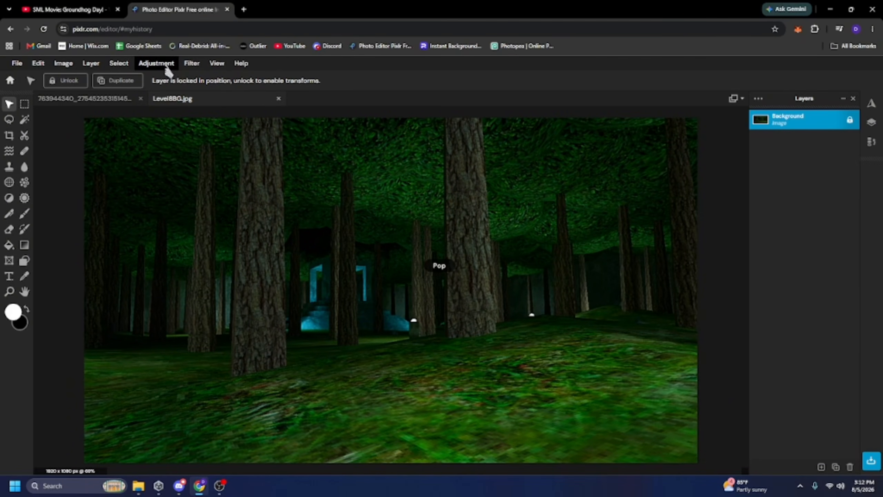
pyautogui.hotkey('ctrl', 'z')
pyautogui.click(165, 66)
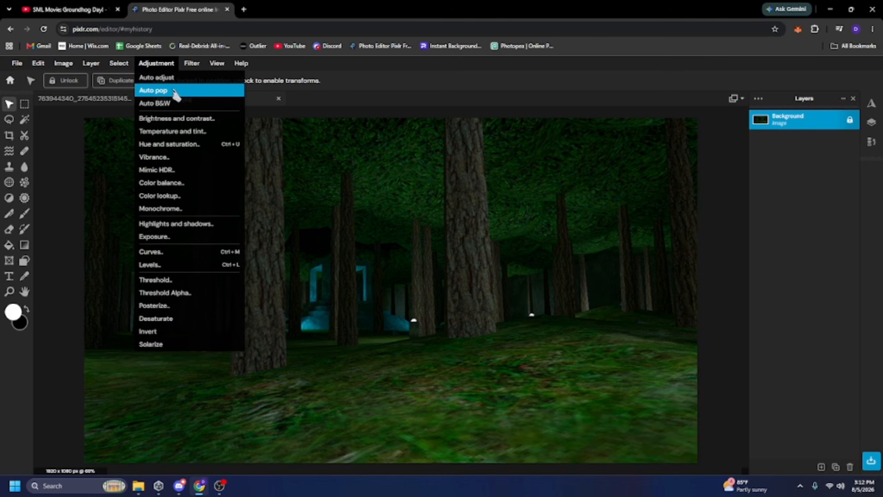
pyautogui.click(177, 90)
pyautogui.scroll(-3, 478, 225)
pyautogui.scroll(1, 452, 251)
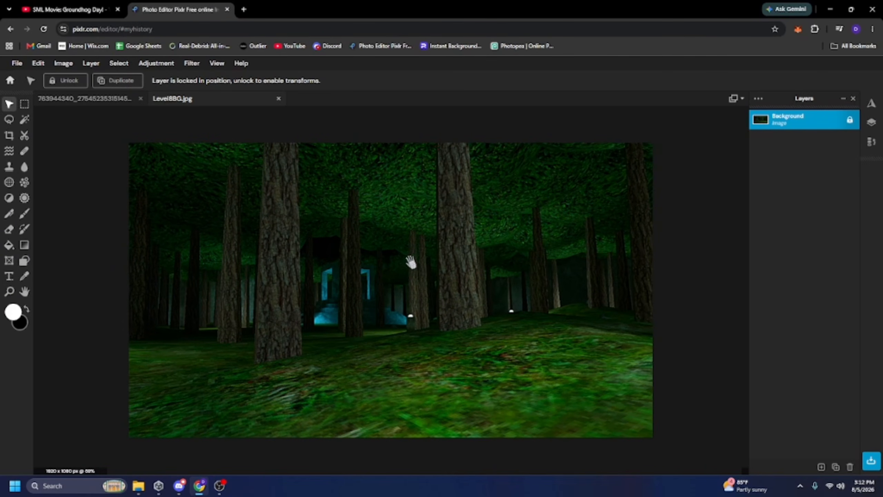
pyautogui.scroll(1, 412, 265)
pyautogui.hotkey('ctrl', 'z')
# Sharpen the image with the Sharpen filter at an amount of 53.
pyautogui.click(192, 64)
pyautogui.moveTo(229, 123)
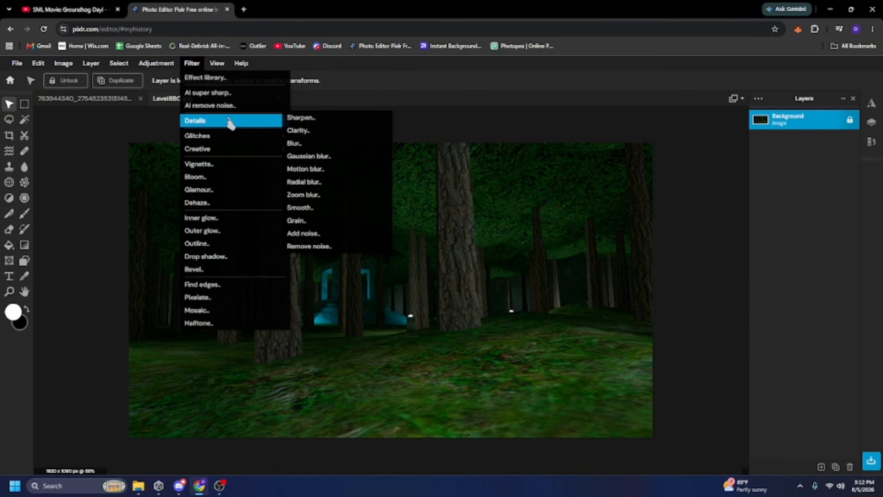
pyautogui.click(305, 118)
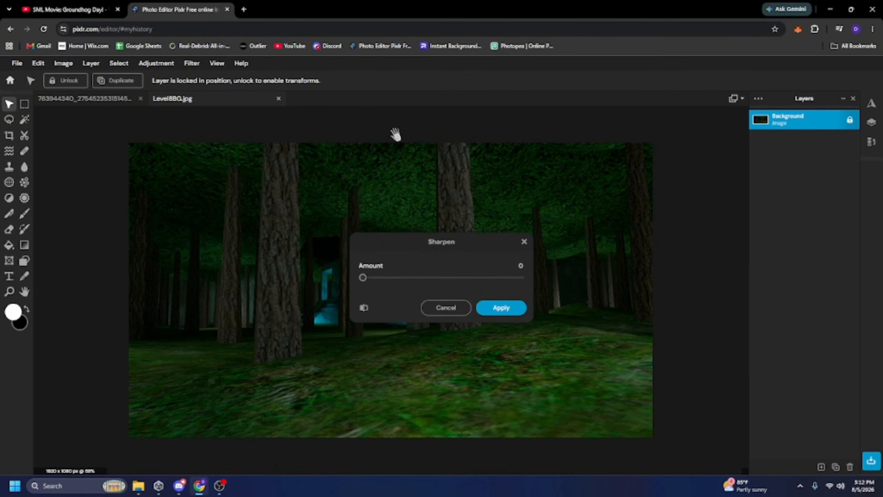
pyautogui.moveTo(434, 278); pyautogui.dragTo(447, 278)
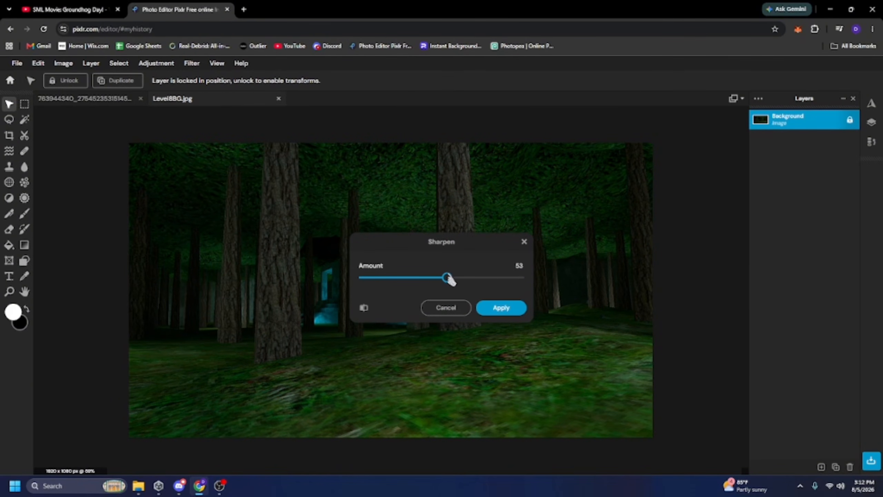
pyautogui.click(504, 307)
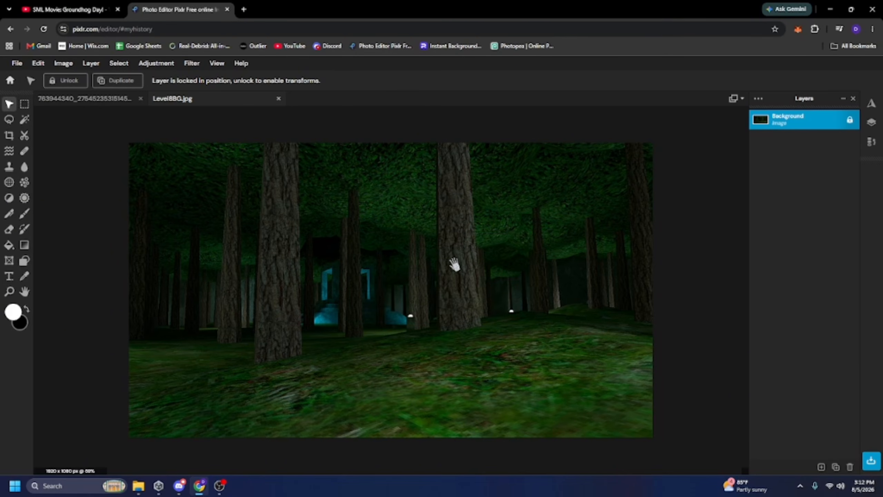
# Raise the image's brightness to 30 with the Brightness and contrast adjustment.
pyautogui.scroll(1, 331, 267)
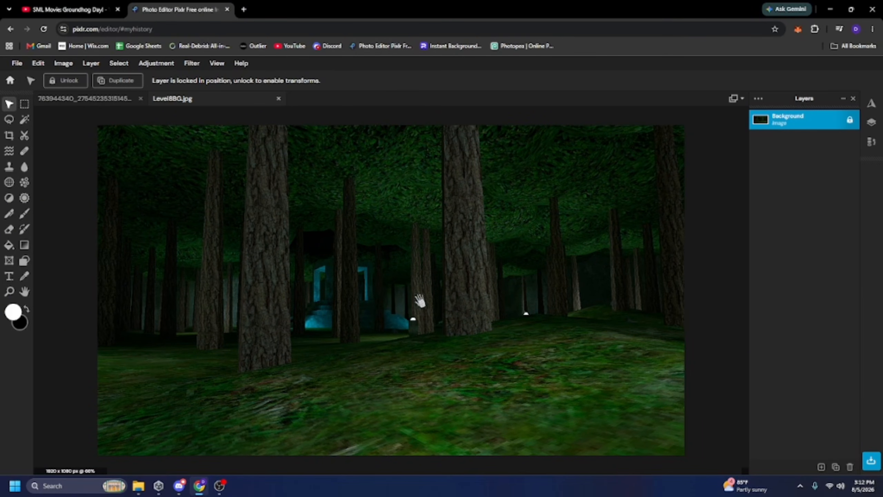
pyautogui.click(163, 64)
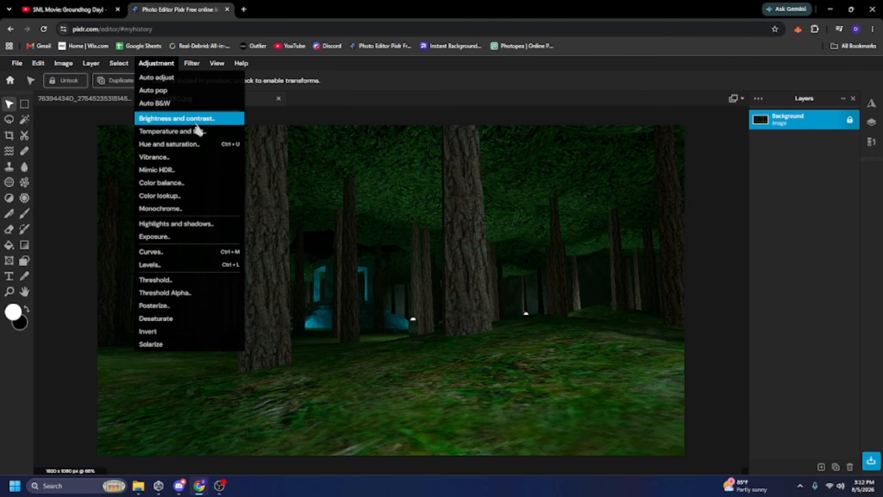
pyautogui.click(197, 122)
pyautogui.moveTo(461, 276); pyautogui.dragTo(447, 309)
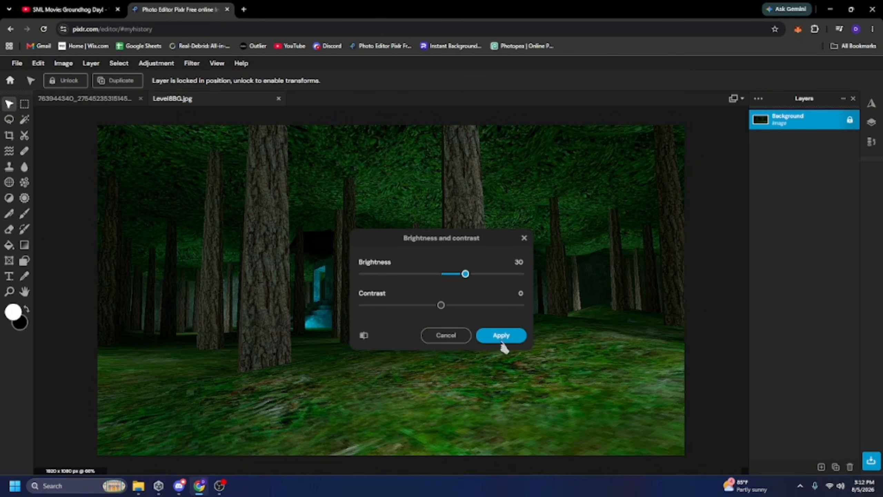
pyautogui.click(501, 336)
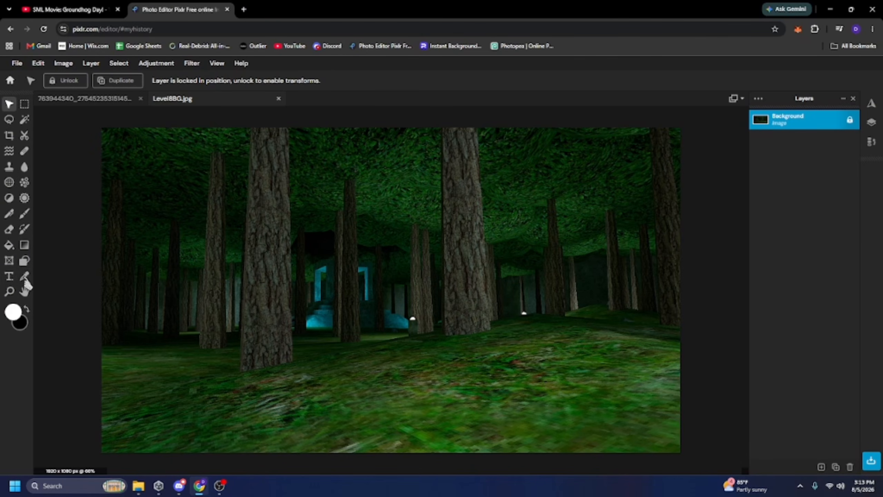
# Add a text layer reading LEVEL 8 and enlarge it across the top of the image.
pyautogui.click(9, 276)
pyautogui.click(374, 197)
pyautogui.press('Return')
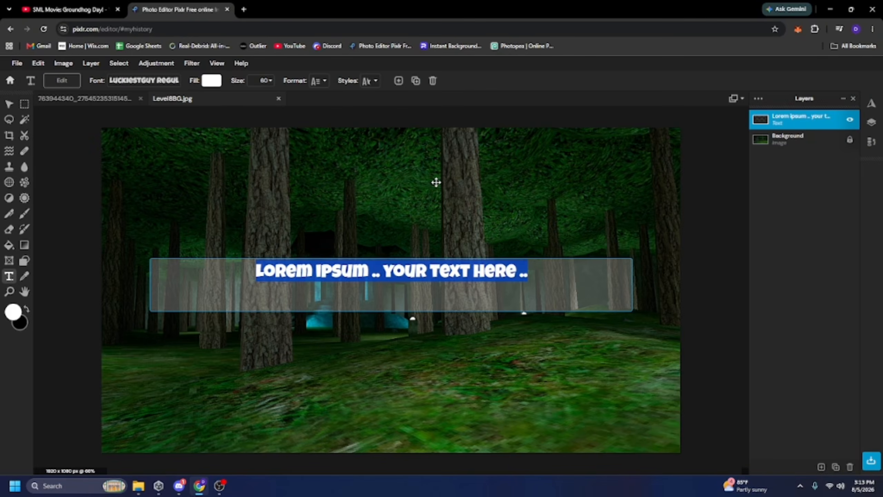
pyautogui.write('LEVEL')
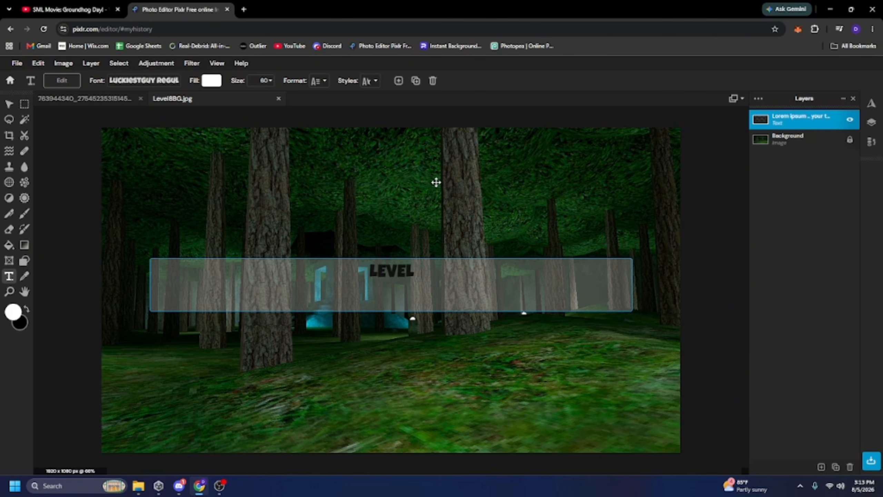
pyautogui.write(' 8')
pyautogui.click(436, 179)
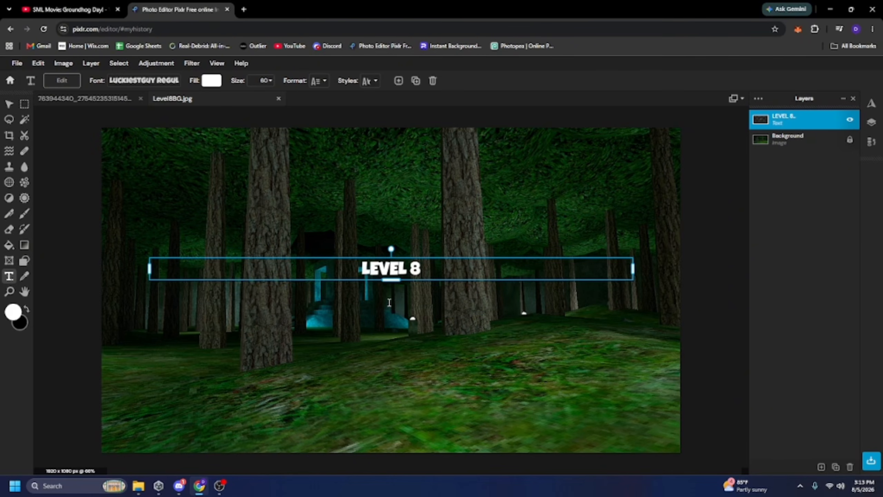
pyautogui.moveTo(396, 281); pyautogui.dragTo(414, 169)
# Turn on the Outline and Shadow text styles for the LEVEL 8 text.
pyautogui.click(369, 80)
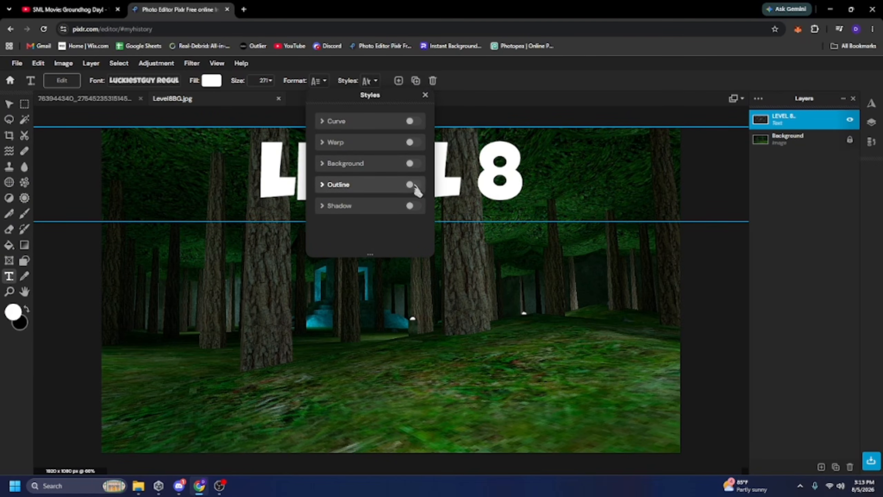
pyautogui.click(411, 184)
pyautogui.click(417, 206)
pyautogui.moveTo(455, 221); pyautogui.dragTo(387, 286)
pyautogui.click(386, 206)
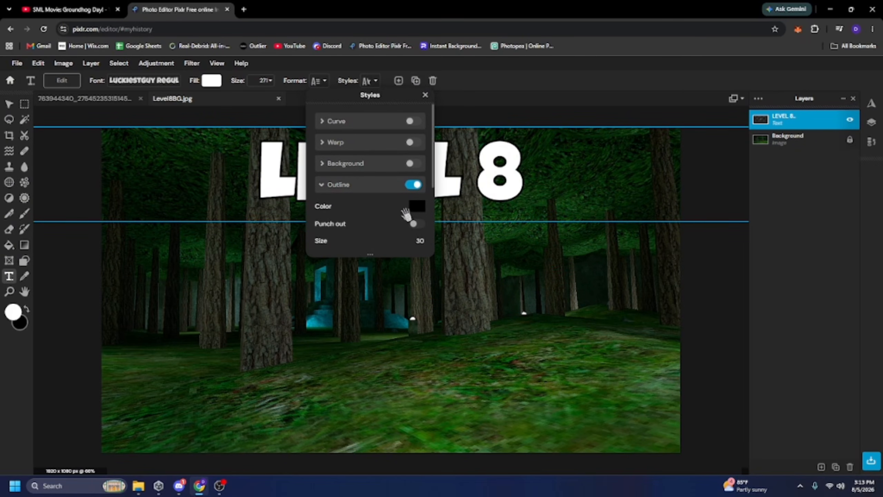
pyautogui.scroll(-3, 403, 214)
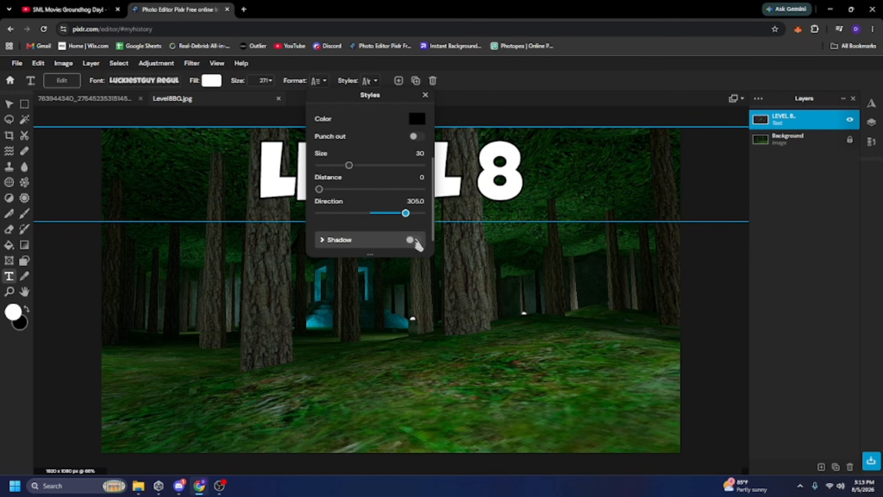
pyautogui.click(415, 240)
pyautogui.scroll(-3, 415, 194)
pyautogui.scroll(5, 410, 172)
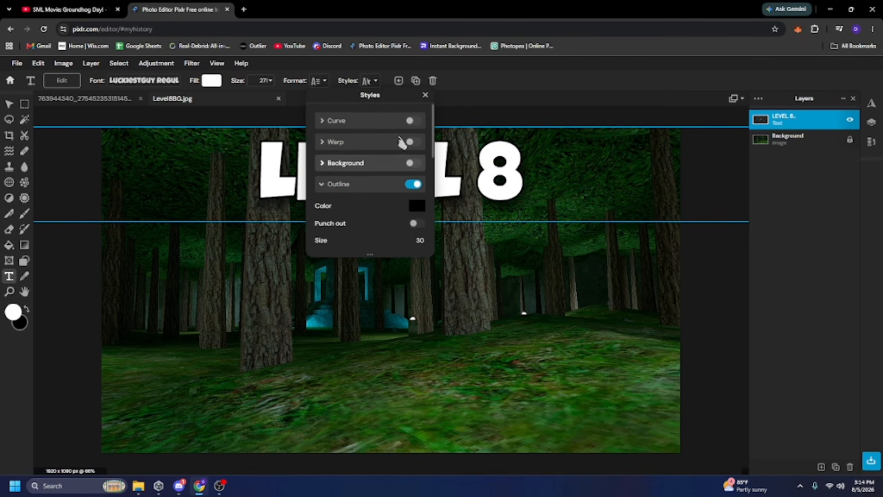
pyautogui.scroll(-2, 403, 143)
pyautogui.click(425, 94)
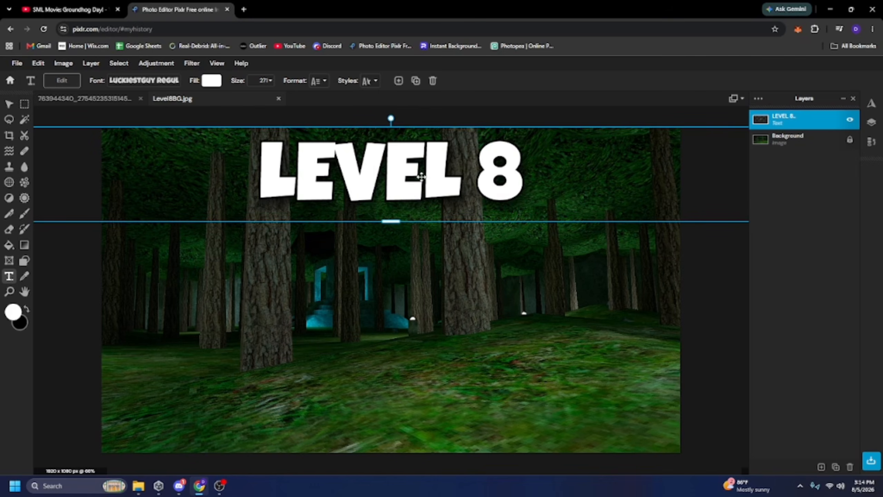
# Fill the text with a pink-to-orange linear gradient preset.
pyautogui.click(213, 82)
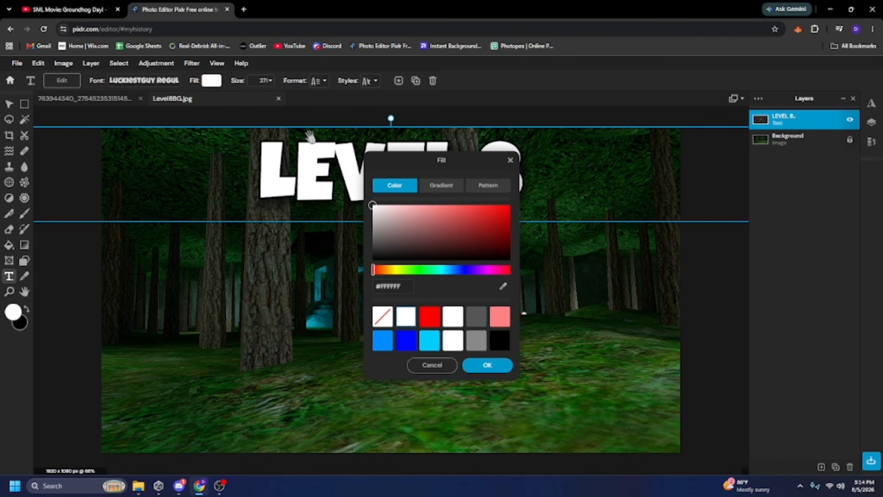
pyautogui.click(444, 190)
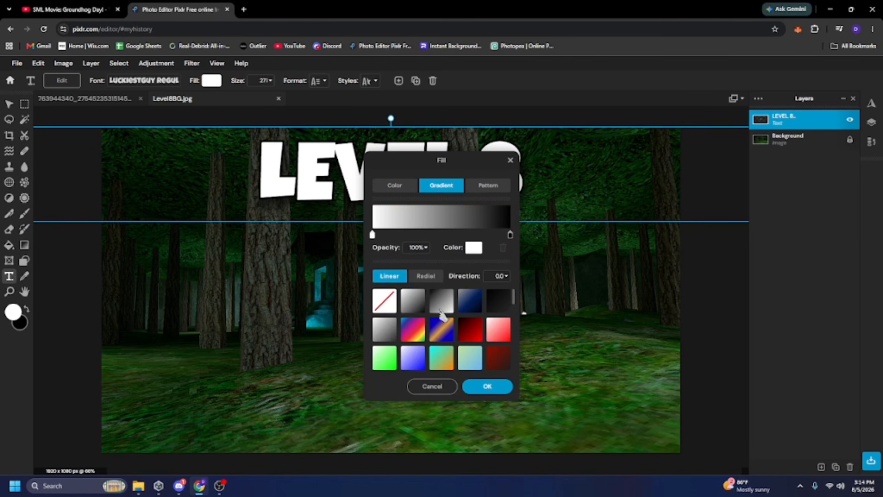
pyautogui.scroll(-2, 442, 315)
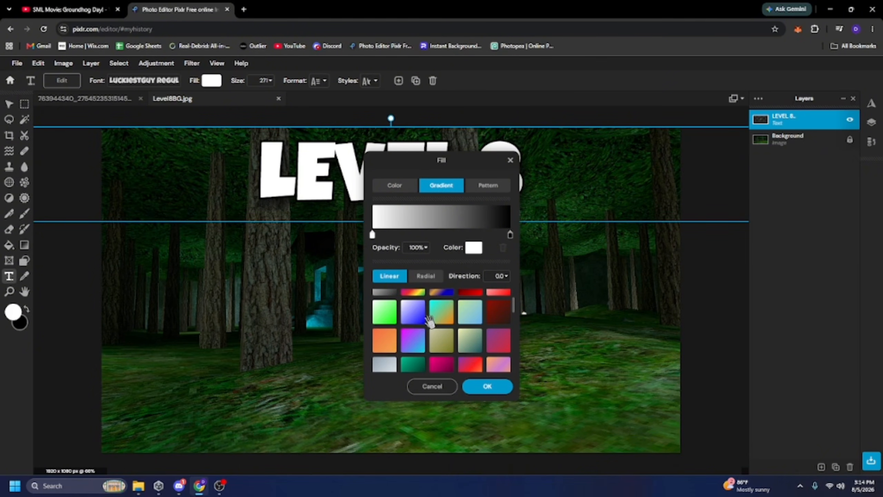
pyautogui.scroll(-5, 430, 320)
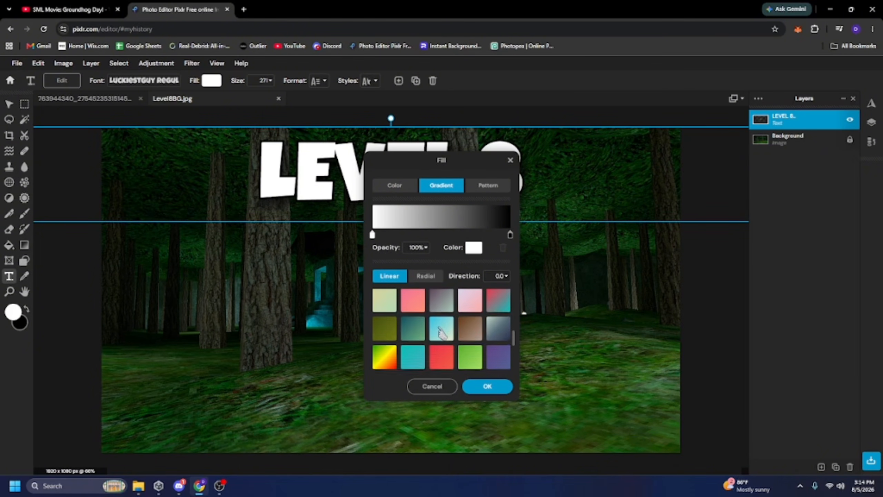
pyautogui.scroll(3, 441, 330)
pyautogui.click(421, 344)
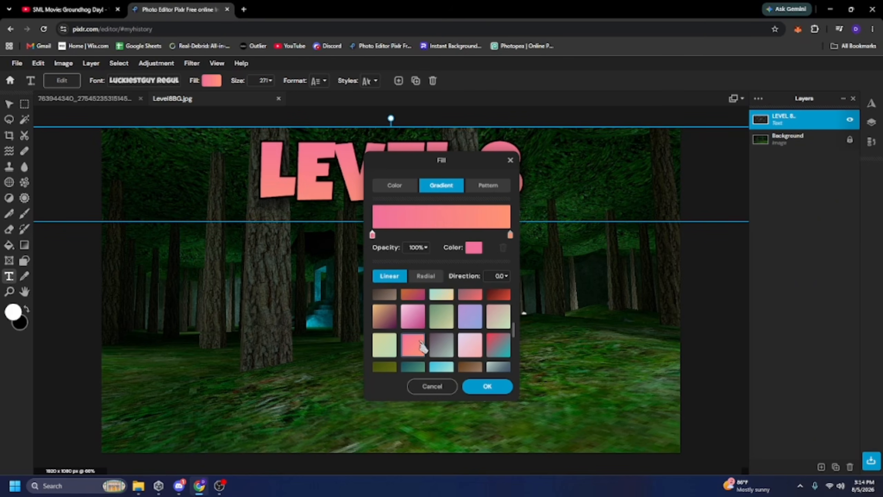
pyautogui.scroll(5, 460, 335)
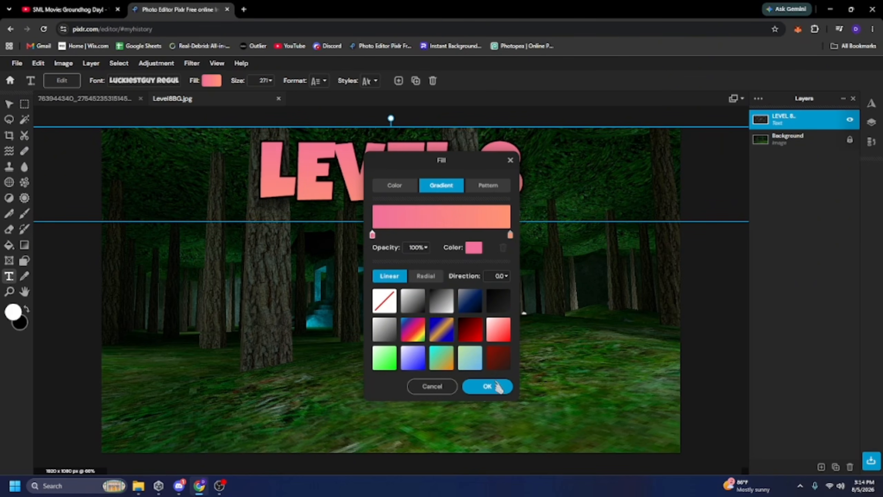
# Set the text shadow's distance to 0.
pyautogui.scroll(-3, 395, 197)
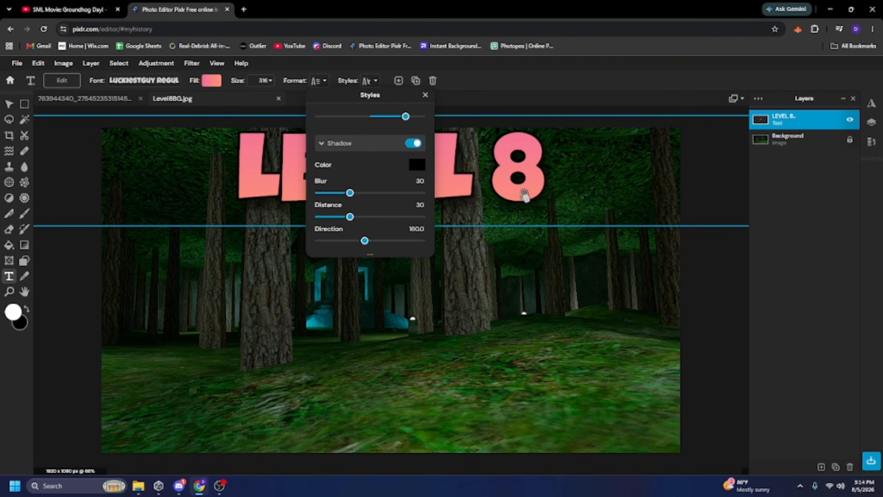
pyautogui.scroll(-2, 394, 203)
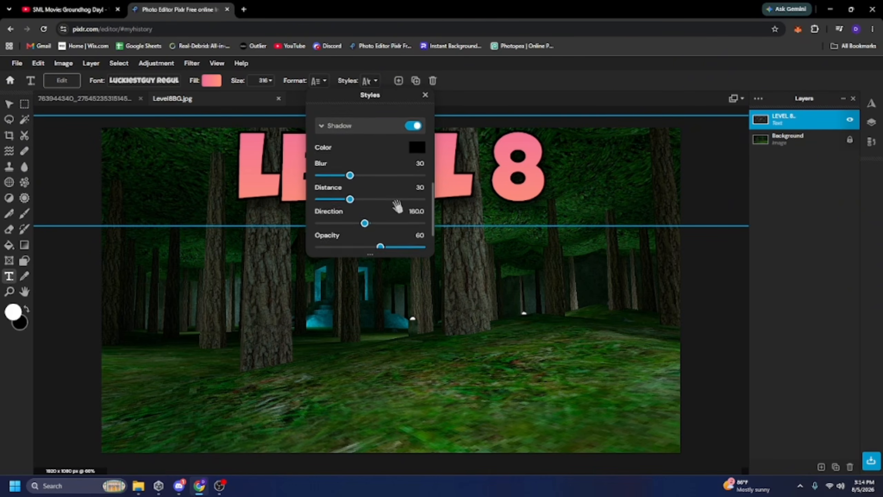
pyautogui.scroll(3, 398, 159)
pyautogui.scroll(-3, 402, 141)
pyautogui.scroll(1, 402, 141)
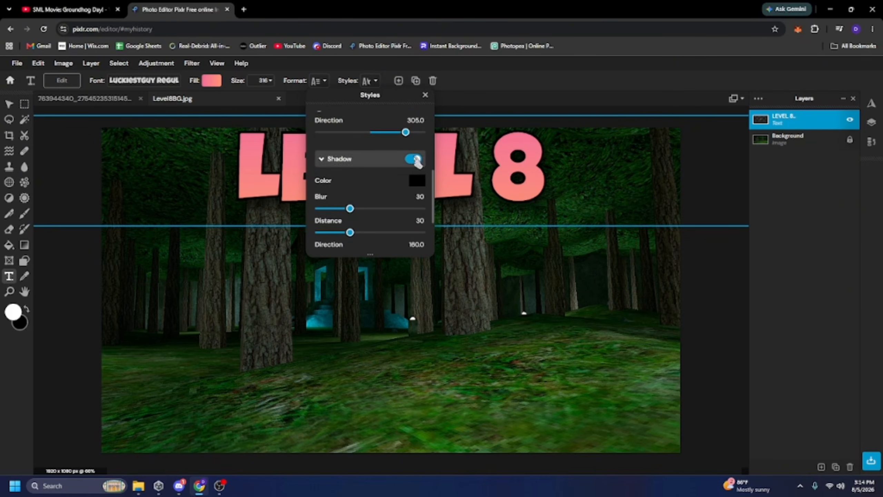
pyautogui.scroll(-1, 385, 177)
pyautogui.moveTo(350, 189); pyautogui.dragTo(320, 194)
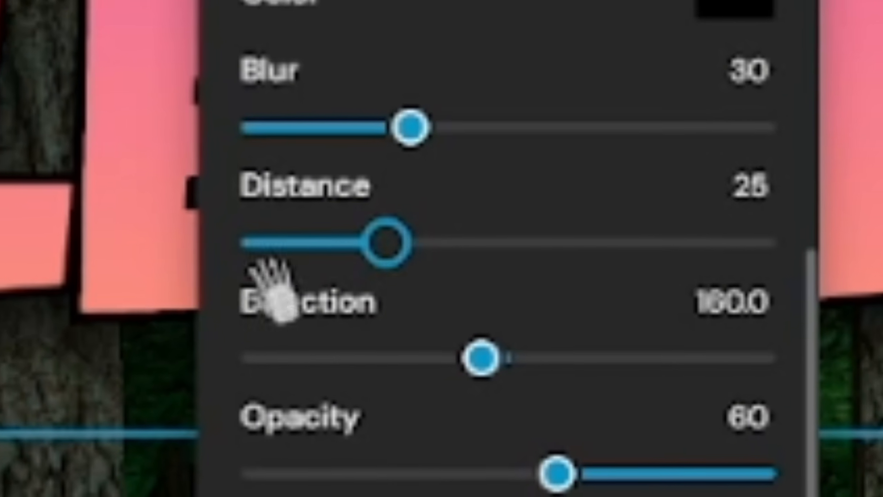
pyautogui.moveTo(273, 288); pyautogui.dragTo(134, 286)
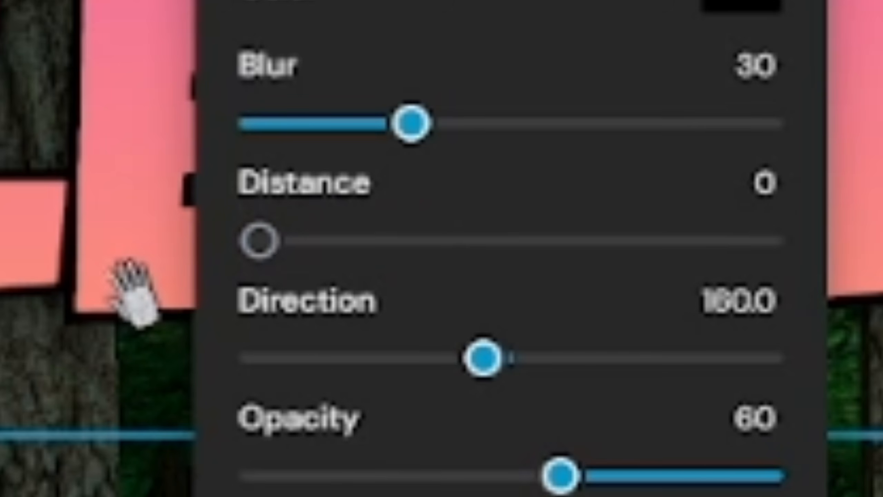
# Change the text shadow's color to pink #FF80CC.
pyautogui.click(733, 11)
pyautogui.moveTo(480, 190)
pyautogui.mouseDown()
pyautogui.moveTo(542, 191)
pyautogui.moveTo(532, 191)
pyautogui.mouseUp()
pyautogui.moveTo(551, 139); pyautogui.dragTo(600, 103)
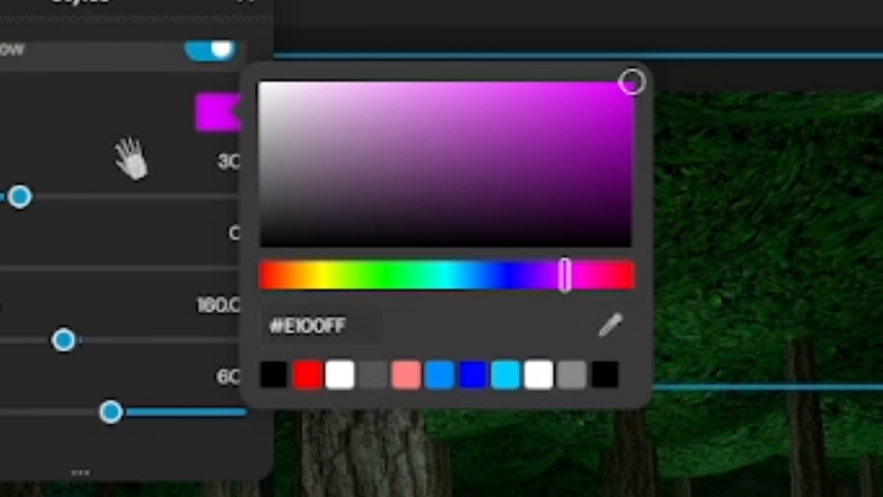
pyautogui.moveTo(577, 275); pyautogui.dragTo(576, 277)
pyautogui.moveTo(511, 84)
pyautogui.mouseDown()
pyautogui.moveTo(457, 6)
pyautogui.moveTo(446, 6)
pyautogui.mouseUp()
pyautogui.moveTo(575, 277); pyautogui.dragTo(597, 276)
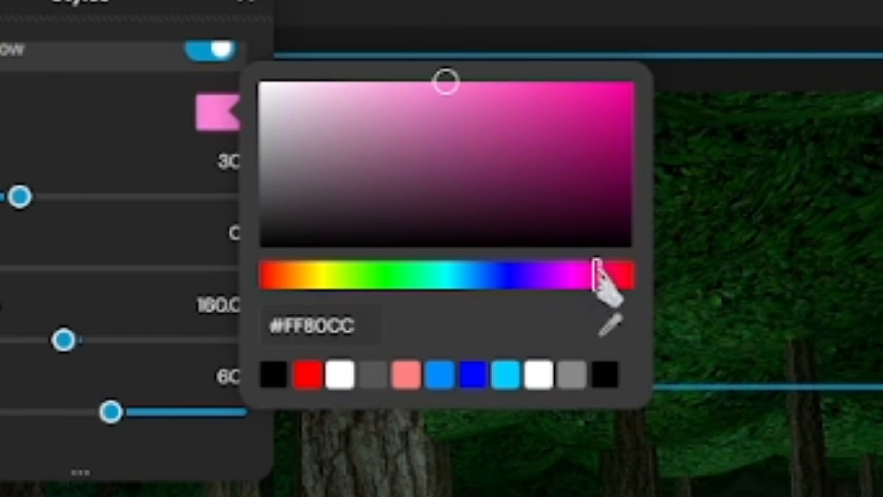
pyautogui.click(79, 118)
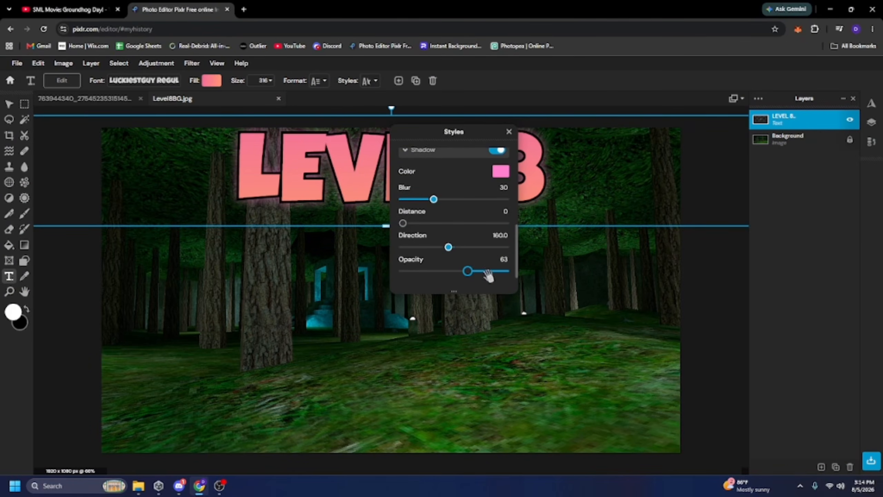
# Set the shadow opacity to 65 and blur to 39, then close the styles and deselect the text.
pyautogui.moveTo(468, 271)
pyautogui.mouseDown()
pyautogui.moveTo(534, 272)
pyautogui.moveTo(461, 277)
pyautogui.mouseUp()
pyautogui.moveTo(437, 201); pyautogui.dragTo(446, 204)
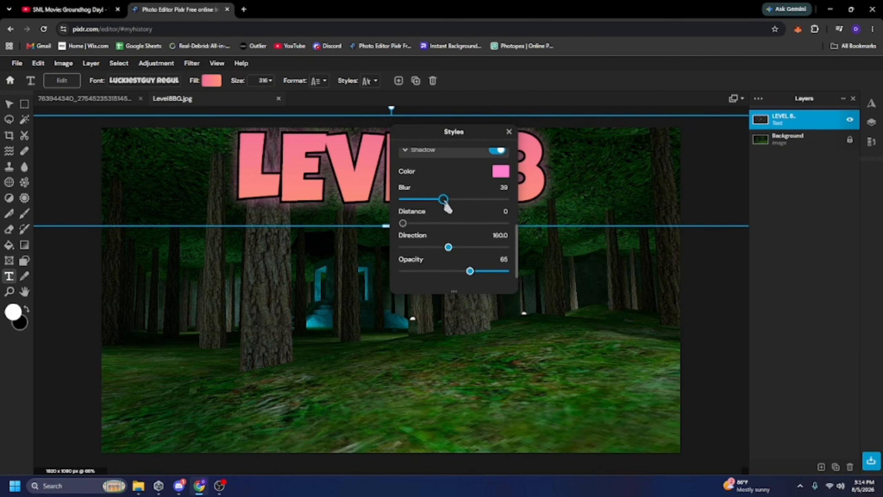
pyautogui.click(510, 132)
pyautogui.scroll(-5, 446, 190)
pyautogui.click(415, 165)
pyautogui.scroll(5, 414, 164)
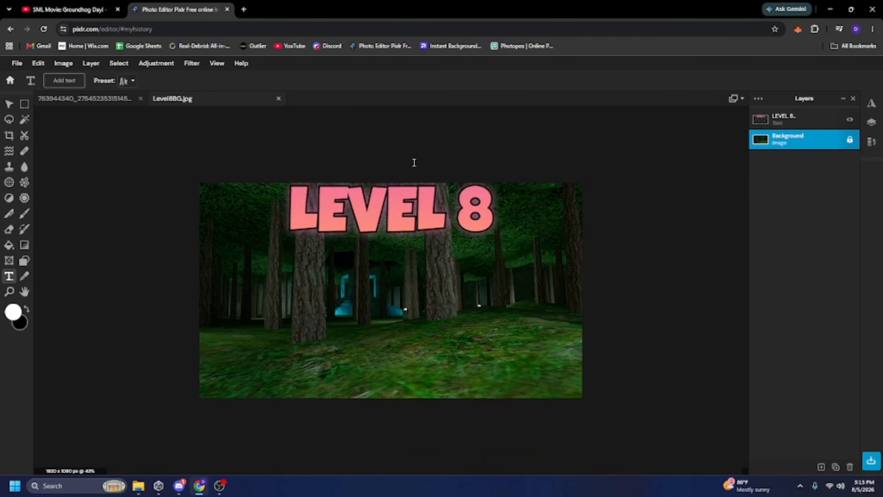
# Open the Meta Quest gallery at meta.com in a new browser tab and scroll through the captures.
pyautogui.press('v')
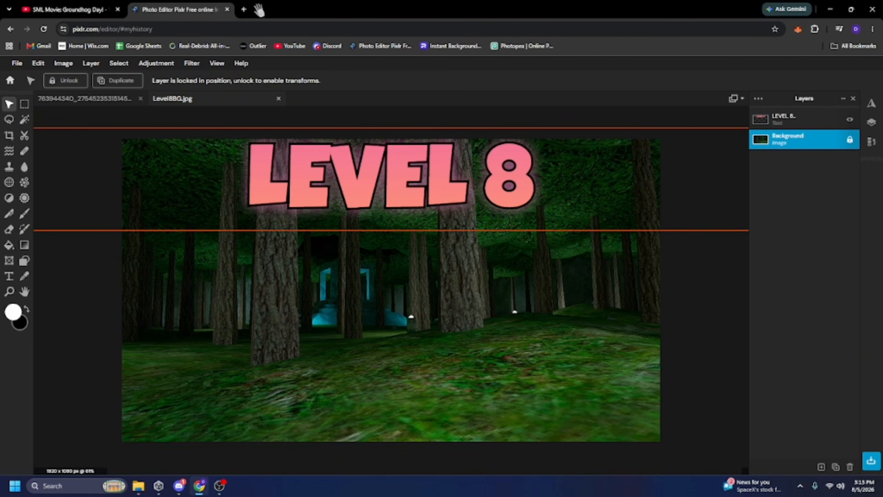
pyautogui.click(243, 9)
pyautogui.write('me')
pyautogui.press('Return')
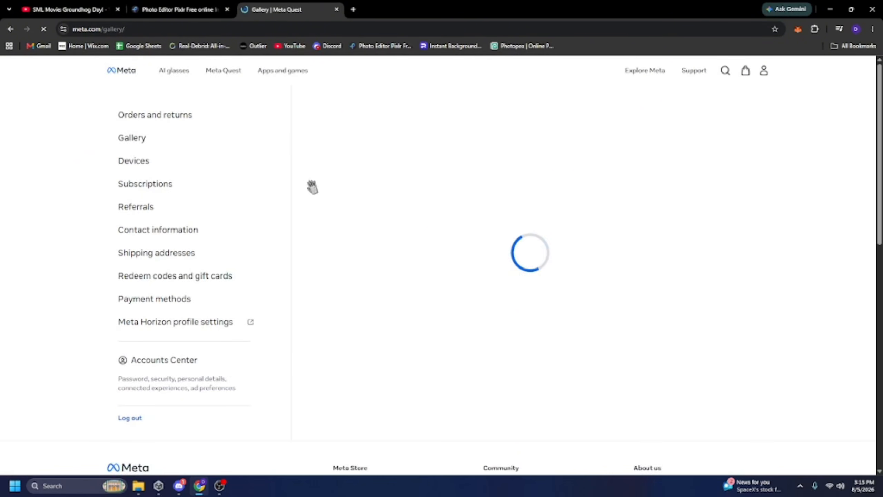
pyautogui.scroll(-4, 554, 136)
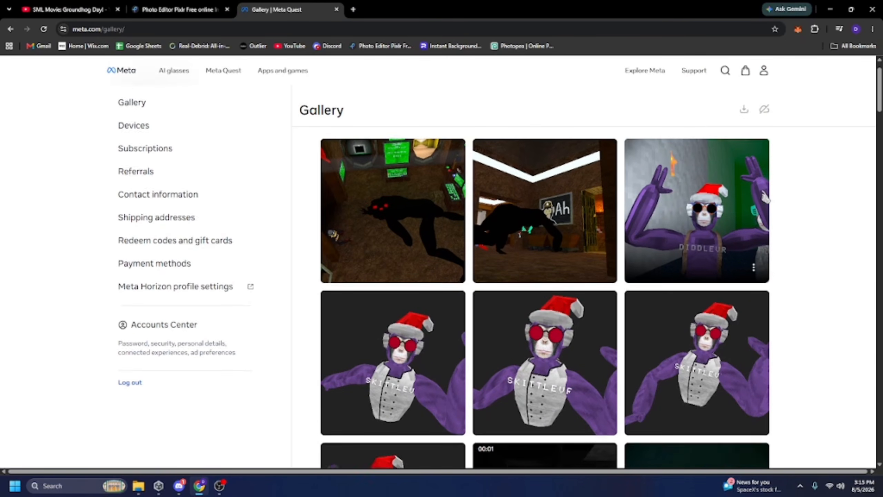
pyautogui.scroll(-1, 660, 209)
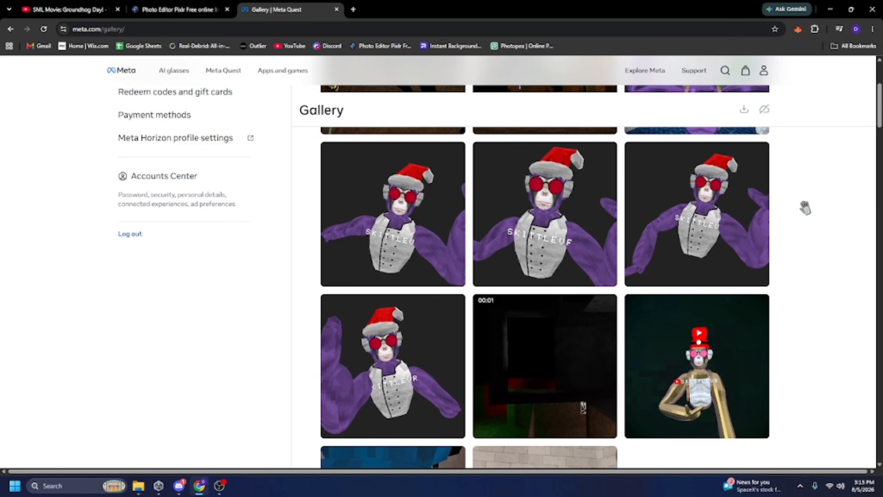
# Open the waving monkey capture in the gallery viewer and download it.
pyautogui.click(731, 217)
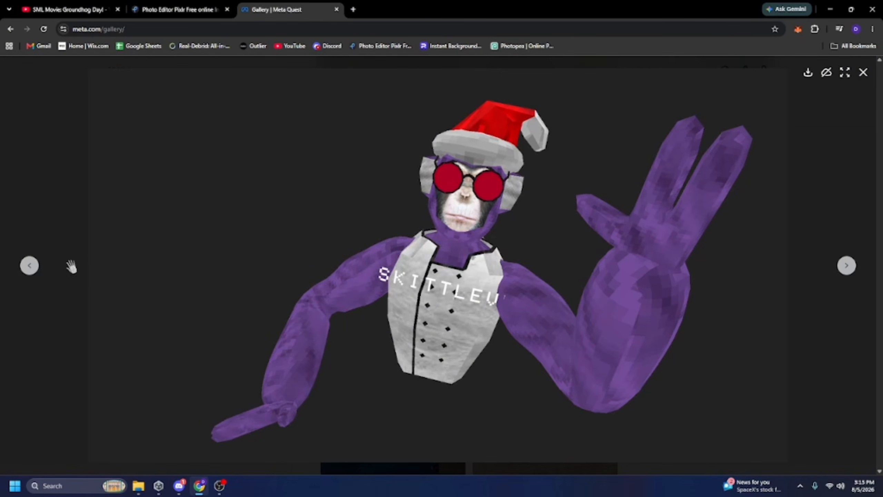
pyautogui.click(37, 265)
pyautogui.click(808, 74)
# Open the Photoroom background remover in a new tab and drop the downloaded capture in to cut out the monkey.
pyautogui.hotkey('ctrl', 't')
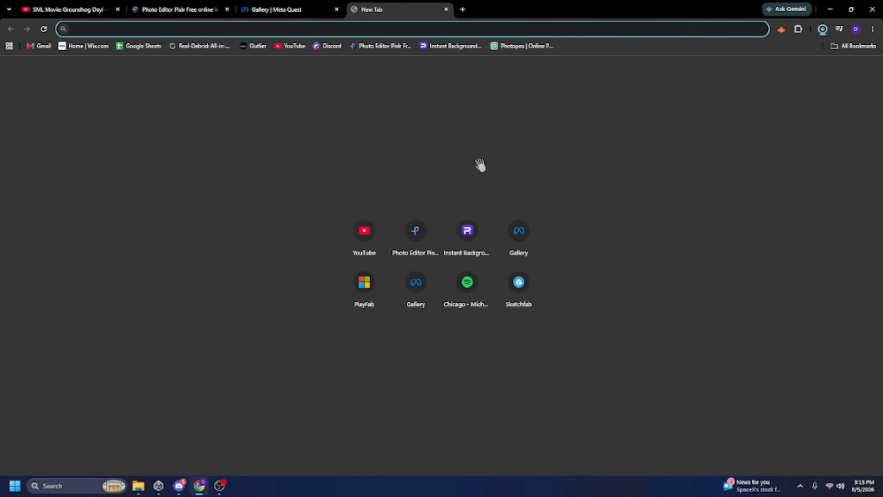
pyautogui.click(451, 46)
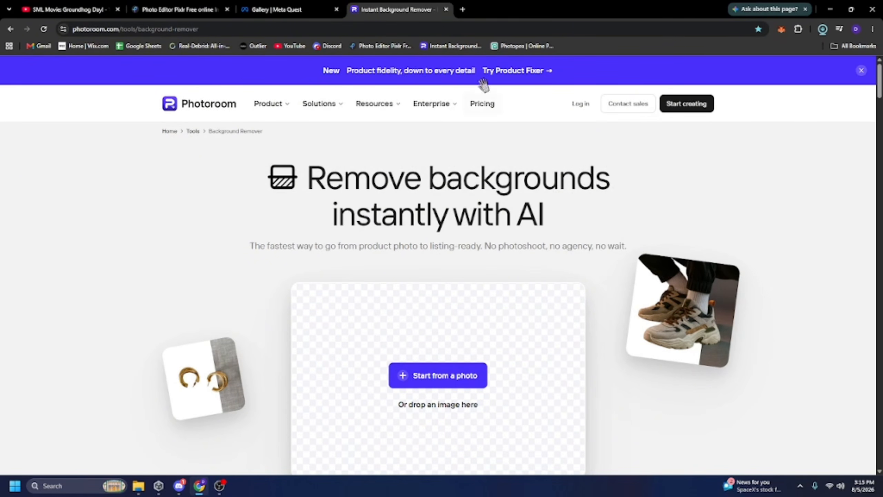
pyautogui.click(179, 9)
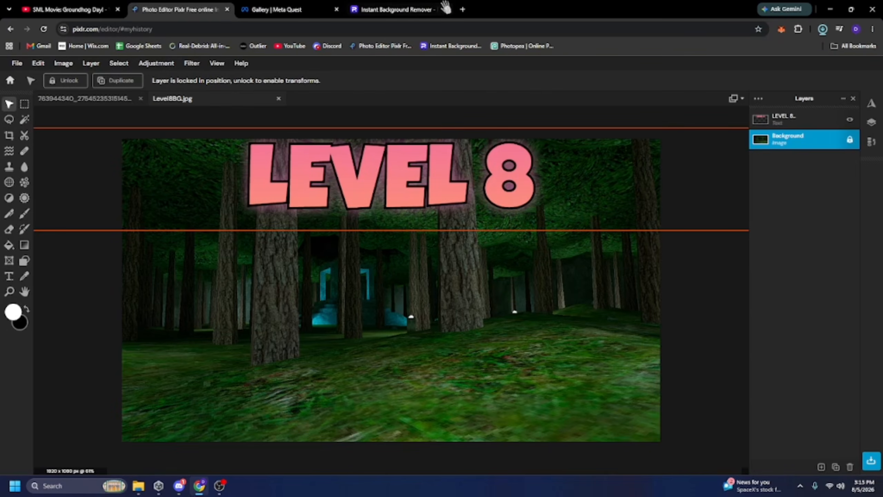
pyautogui.click(416, 8)
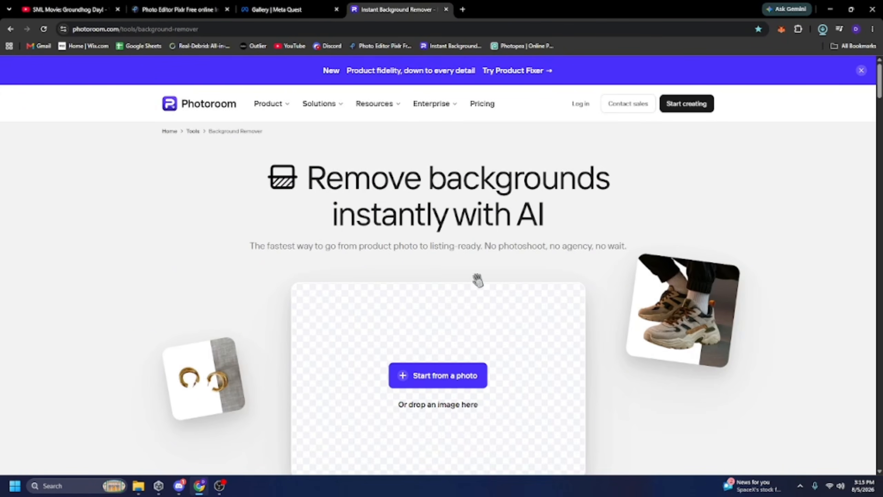
pyautogui.moveTo(477, 280); pyautogui.dragTo(442, 255)
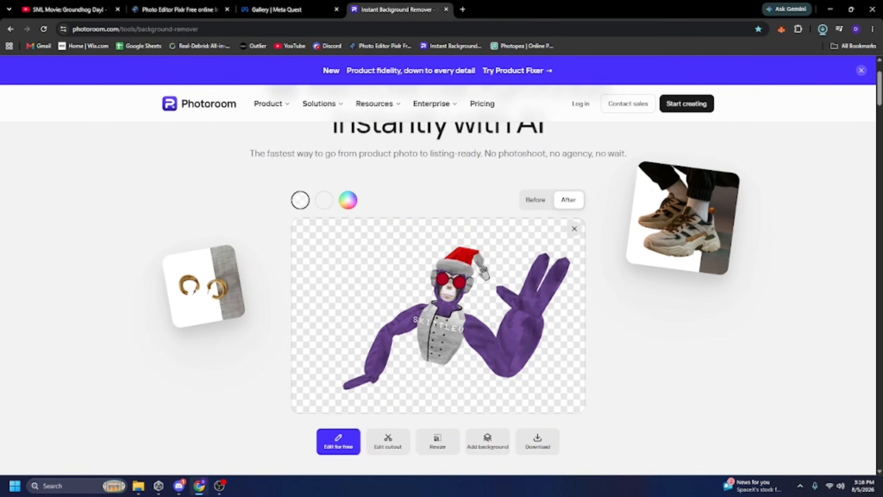
# Open the cutout result in the Photoroom editor.
pyautogui.scroll(-2, 444, 271)
pyautogui.scroll(1, 444, 280)
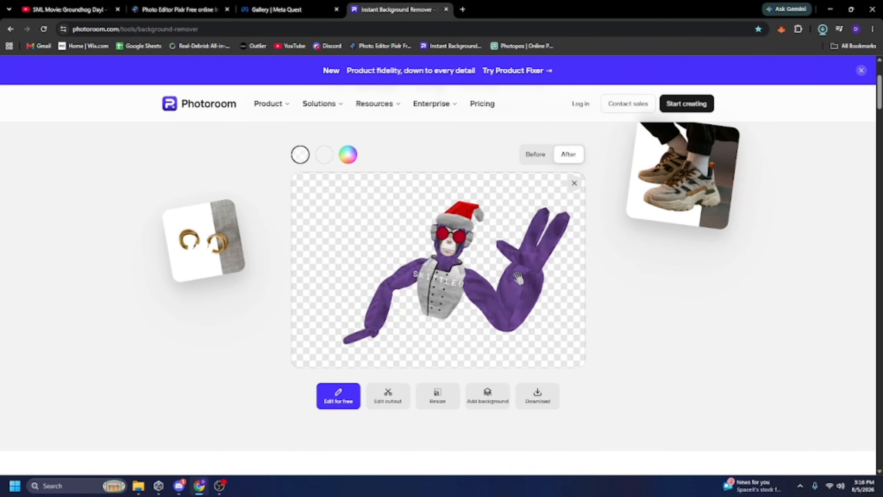
pyautogui.click(400, 406)
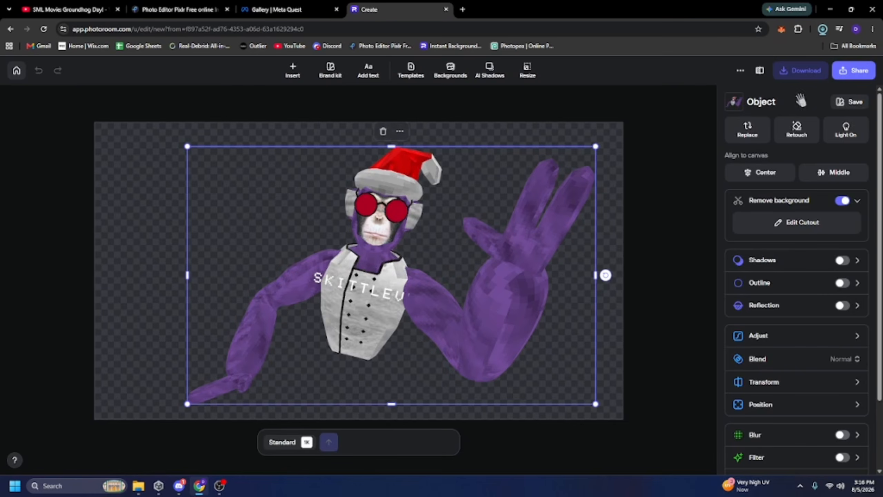
# Download the cutout as a PNG named Skittle Running Angle.
pyautogui.click(800, 70)
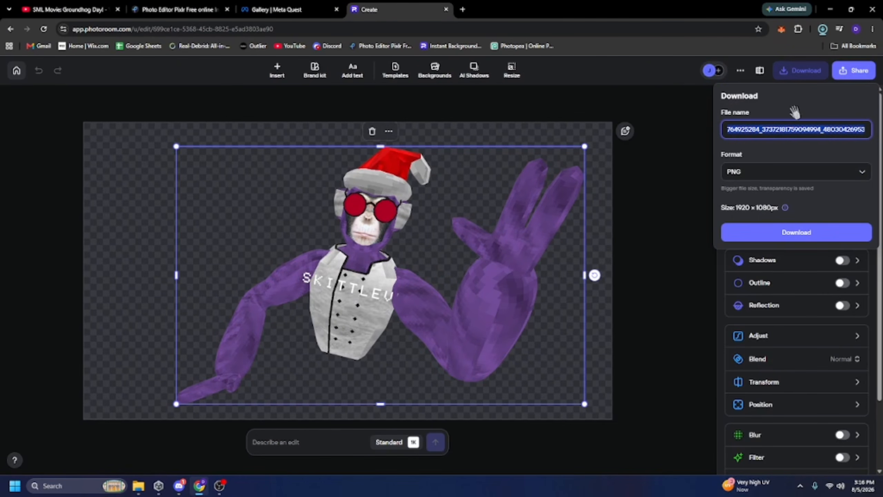
pyautogui.press('BackSpace')
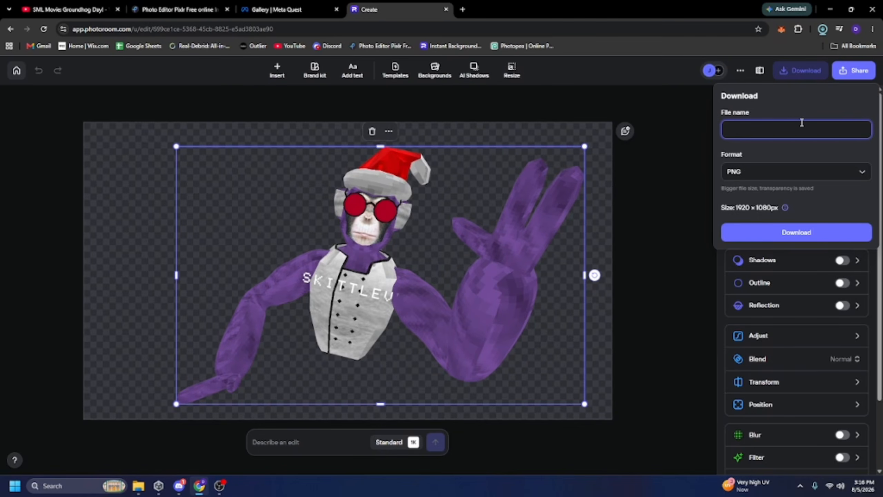
pyautogui.write('Skittle')
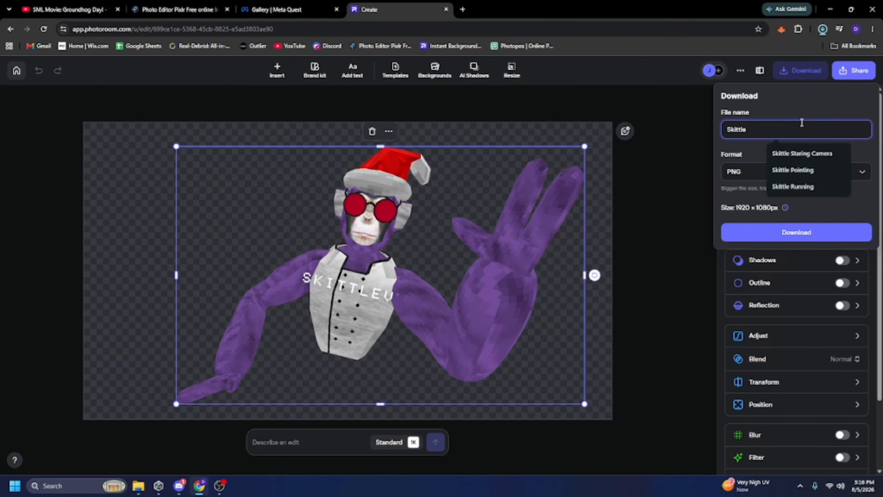
pyautogui.write(' Runnign')
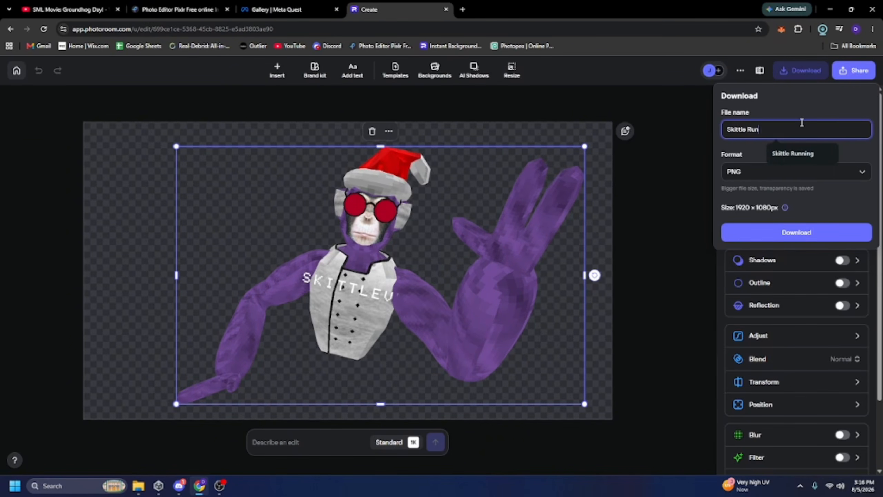
pyautogui.press('BackSpace')
pyautogui.write('ng Angle')
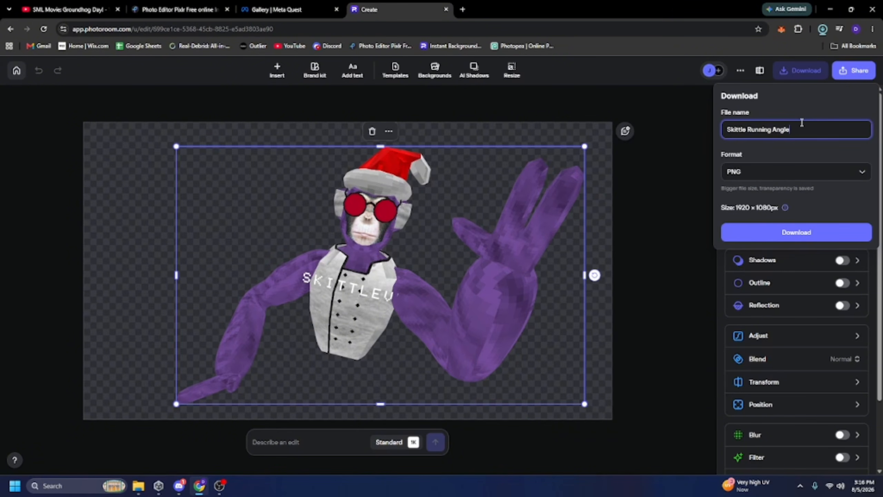
pyautogui.press('Return')
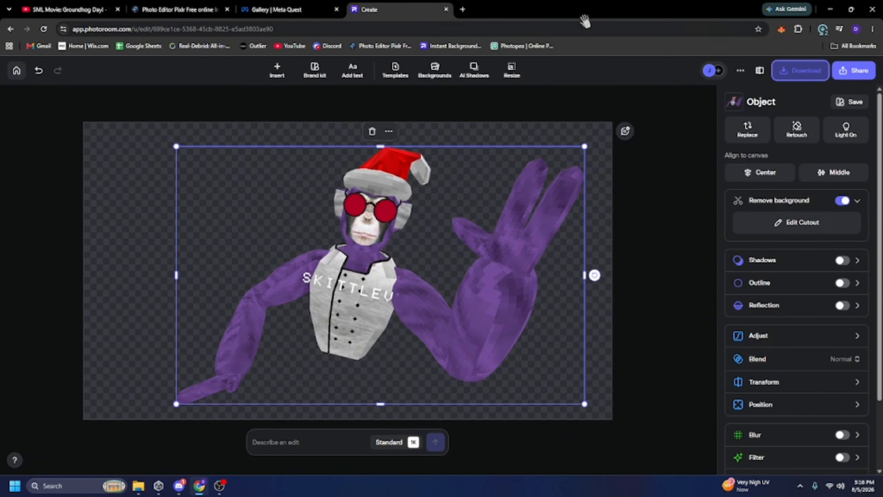
# Import Skittle Running Angle.png into the Pixlr canvas as a new layer and place it above the LEVEL 8 text layer.
pyautogui.click(179, 9)
pyautogui.click(823, 29)
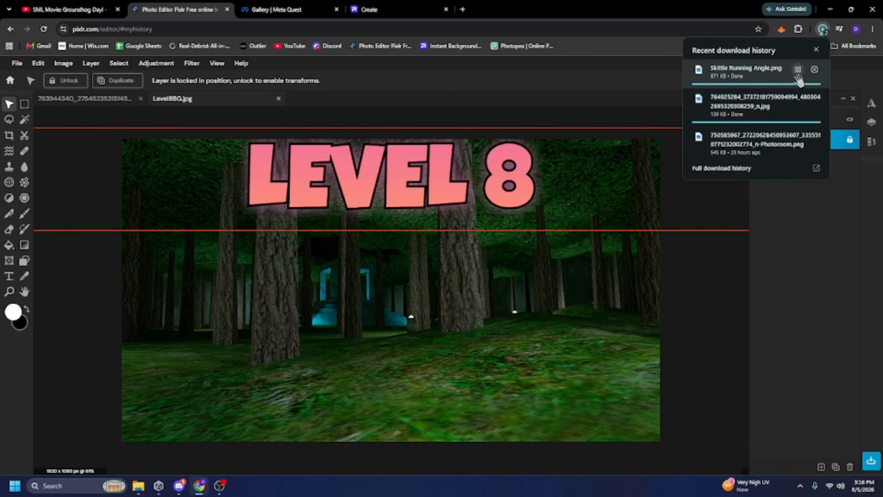
pyautogui.moveTo(798, 81); pyautogui.dragTo(501, 285)
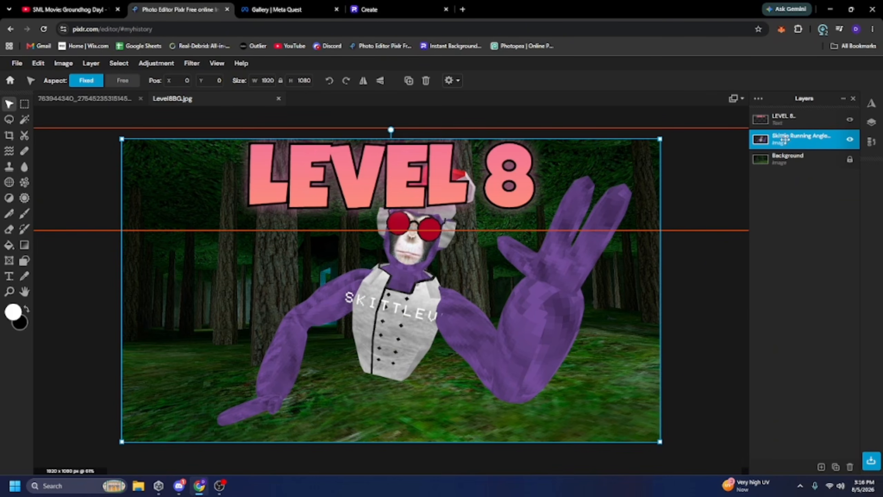
pyautogui.moveTo(786, 141); pyautogui.dragTo(787, 118)
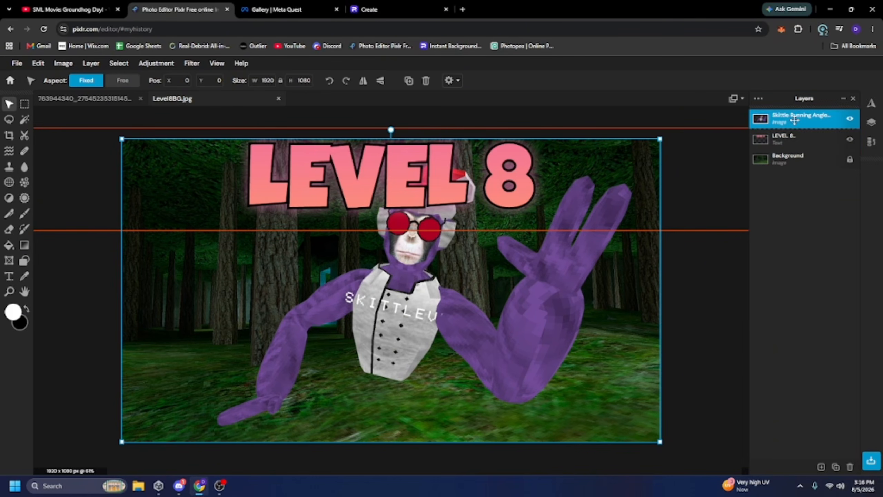
# Move the monkey layer down and scale it to about 1820 × 1024 px.
pyautogui.moveTo(432, 274); pyautogui.dragTo(416, 289)
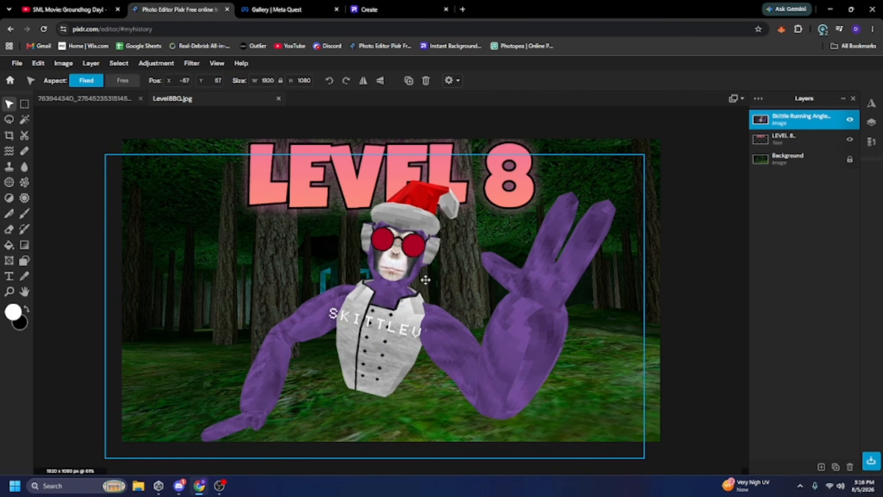
pyautogui.moveTo(644, 155); pyautogui.dragTo(617, 168)
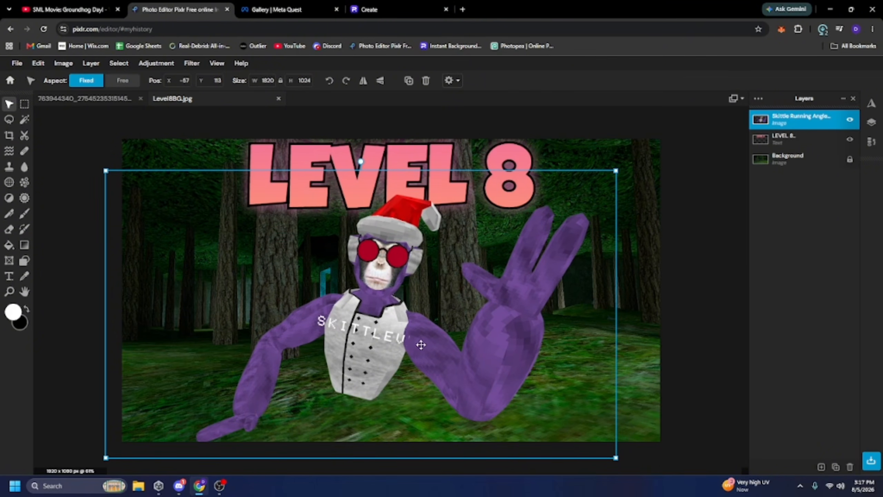
# Try sharpening the monkey layer with an amount of 40, then undo it.
pyautogui.click(191, 63)
pyautogui.moveTo(247, 121)
pyautogui.click(328, 125)
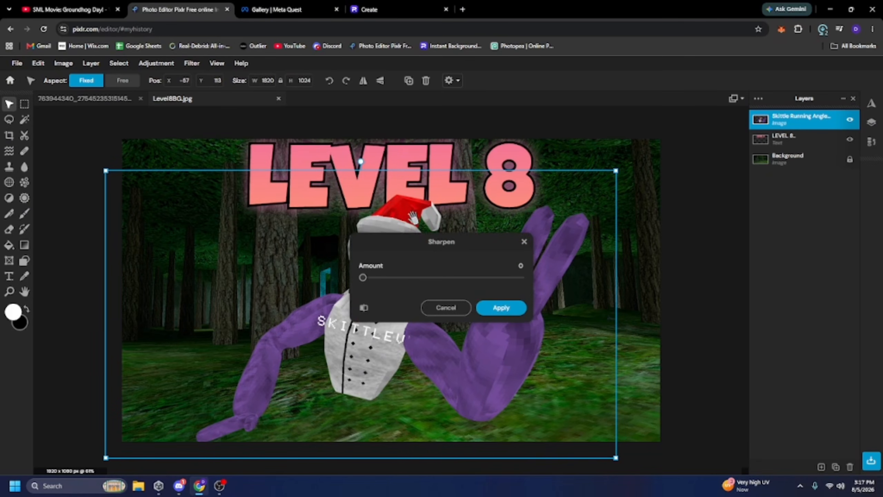
pyautogui.moveTo(465, 248); pyautogui.dragTo(641, 229)
pyautogui.moveTo(572, 259); pyautogui.dragTo(607, 266)
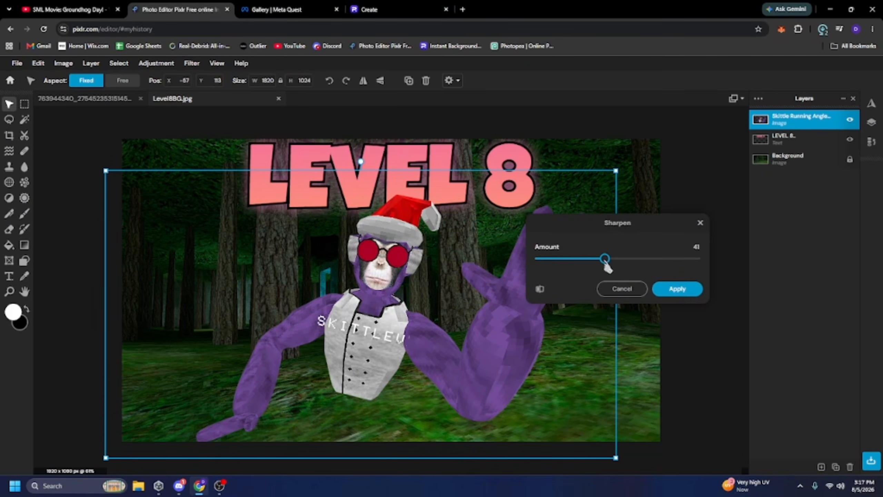
pyautogui.click(664, 292)
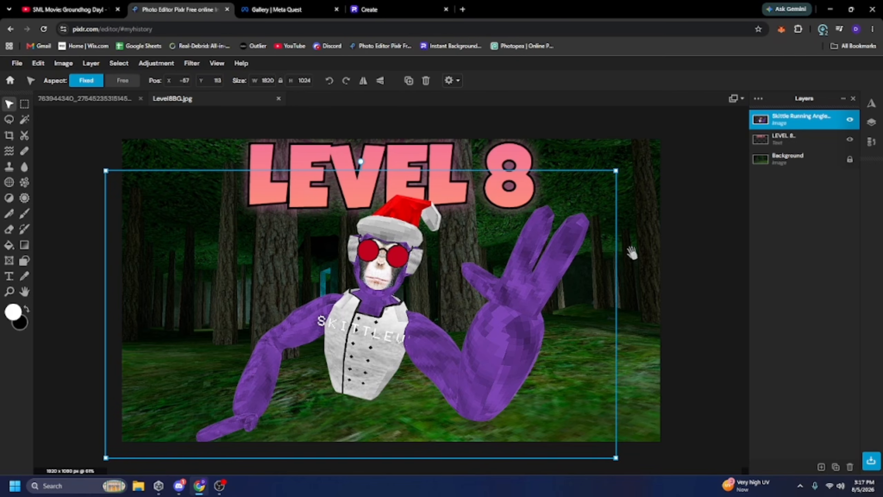
pyautogui.hotkey('ctrl', 'z')
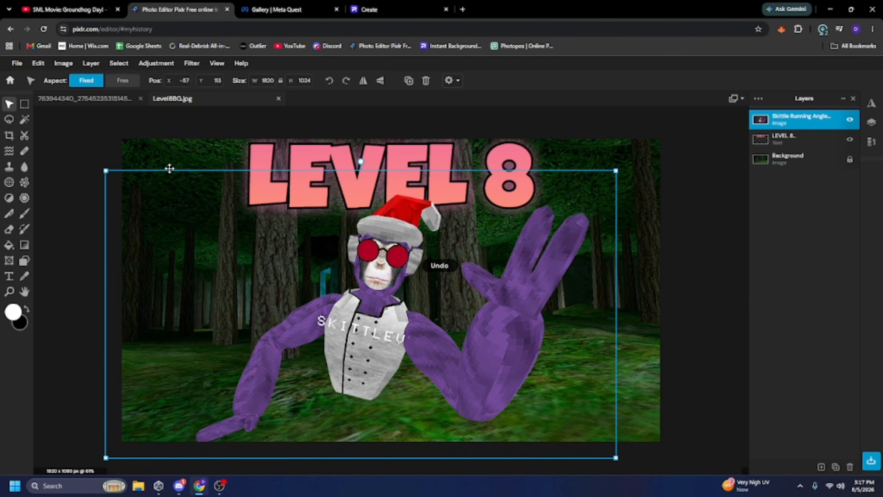
# Adjust the monkey layer's brightness to 11 and contrast to 24.
pyautogui.click(156, 63)
pyautogui.click(160, 116)
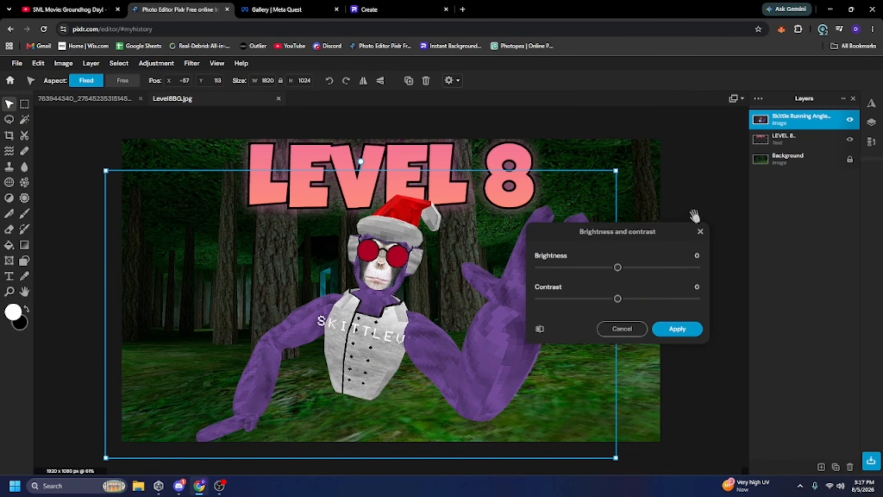
pyautogui.moveTo(629, 267); pyautogui.dragTo(634, 268)
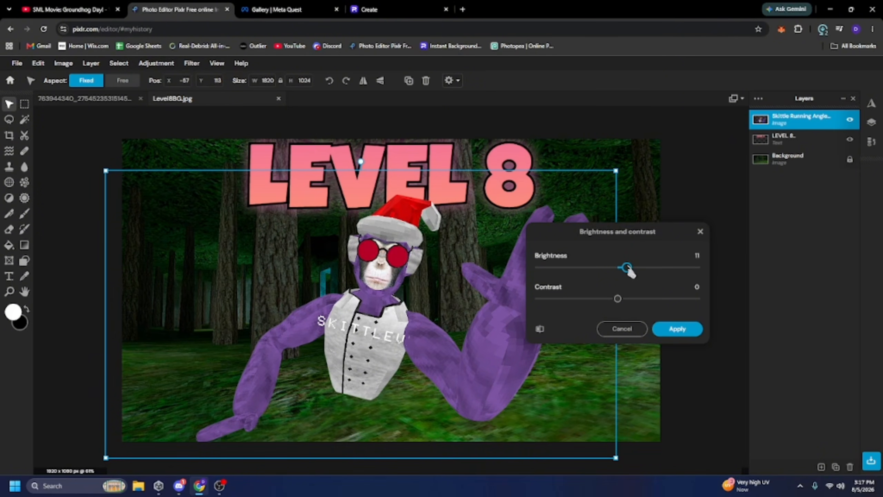
pyautogui.moveTo(620, 300); pyautogui.dragTo(633, 300)
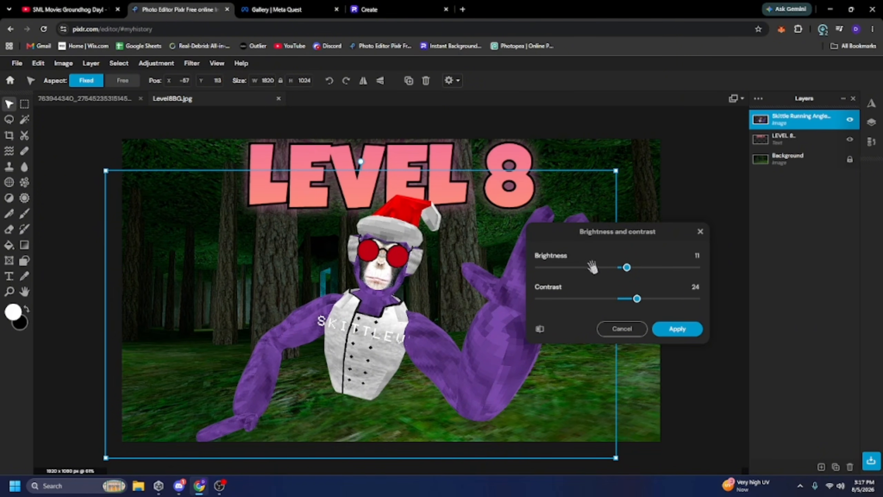
pyautogui.click(692, 333)
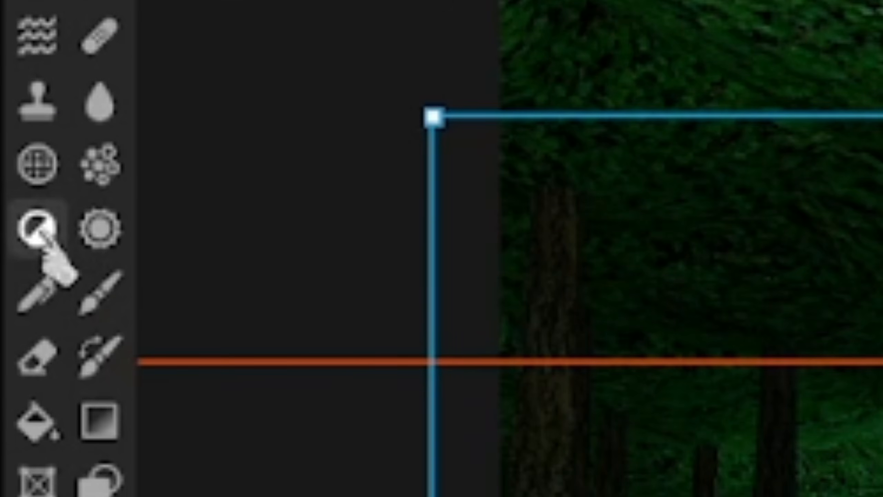
# Darken the highlights on the monkey's neck using the Burn tool in Darken mode with 60% brush softness.
pyautogui.click(39, 230)
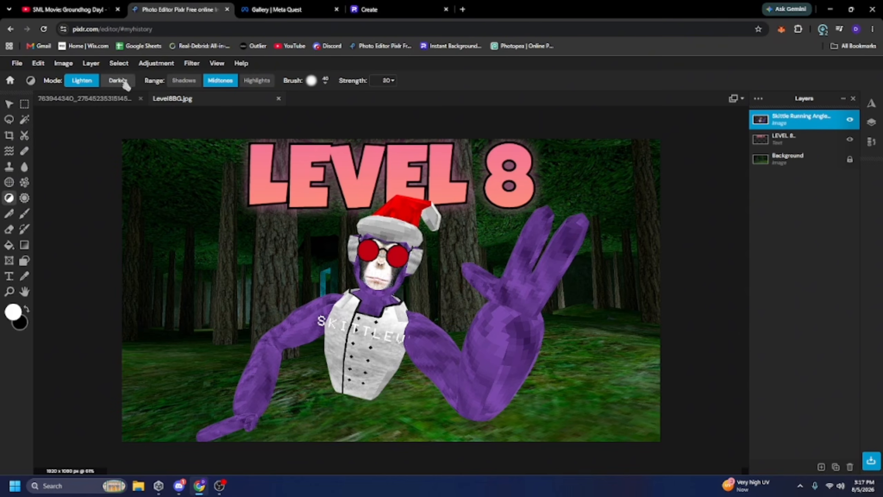
pyautogui.click(123, 82)
pyautogui.click(267, 87)
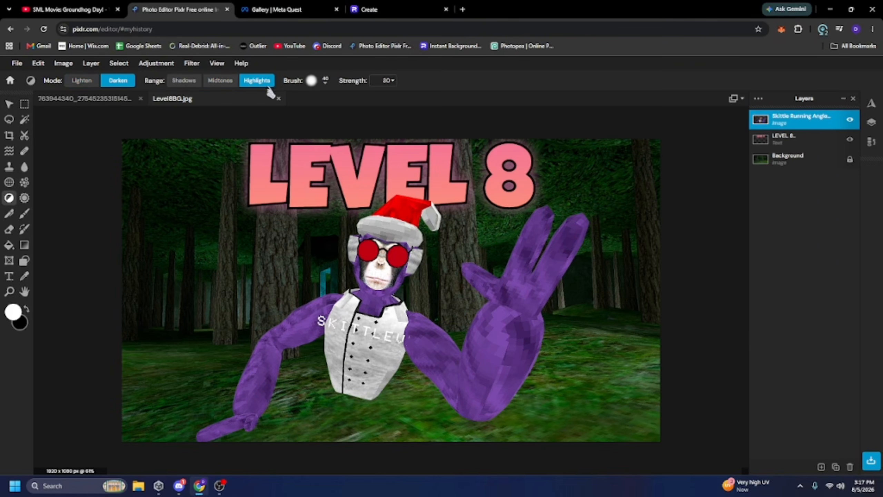
pyautogui.click(311, 81)
pyautogui.moveTo(332, 139); pyautogui.dragTo(366, 143)
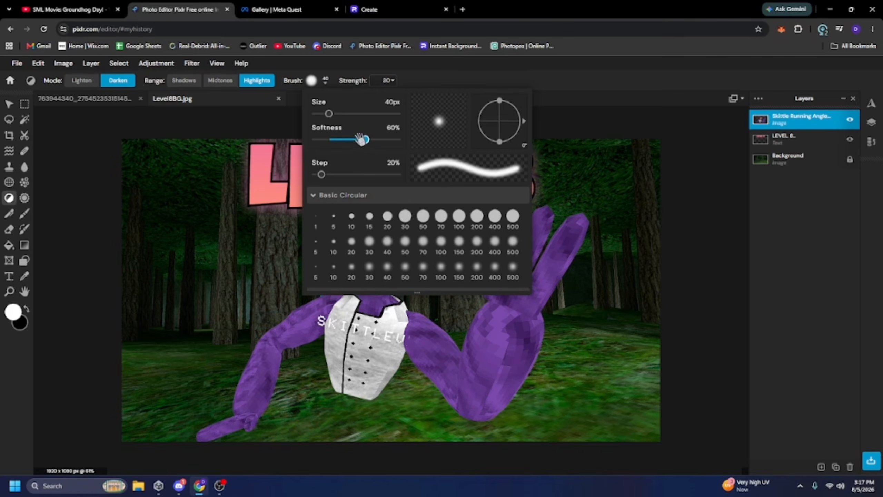
pyautogui.moveTo(328, 113); pyautogui.dragTo(338, 118)
pyautogui.scroll(10, 542, 290)
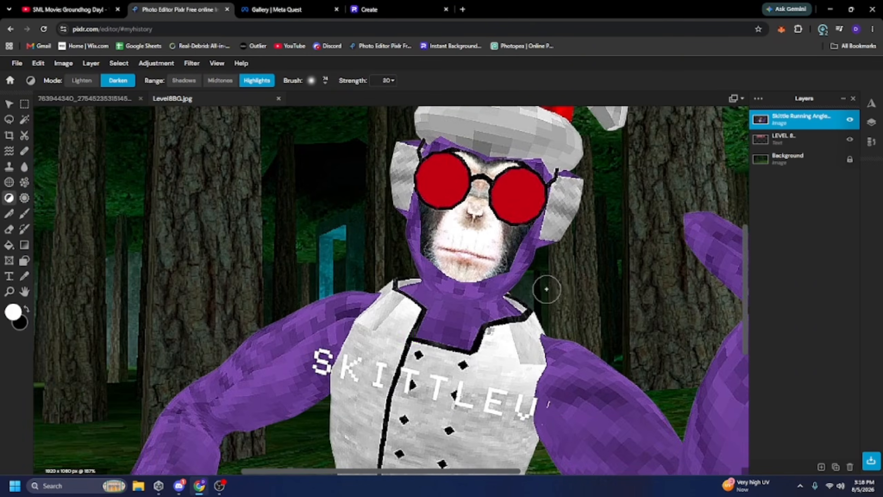
pyautogui.scroll(2, 355, 324)
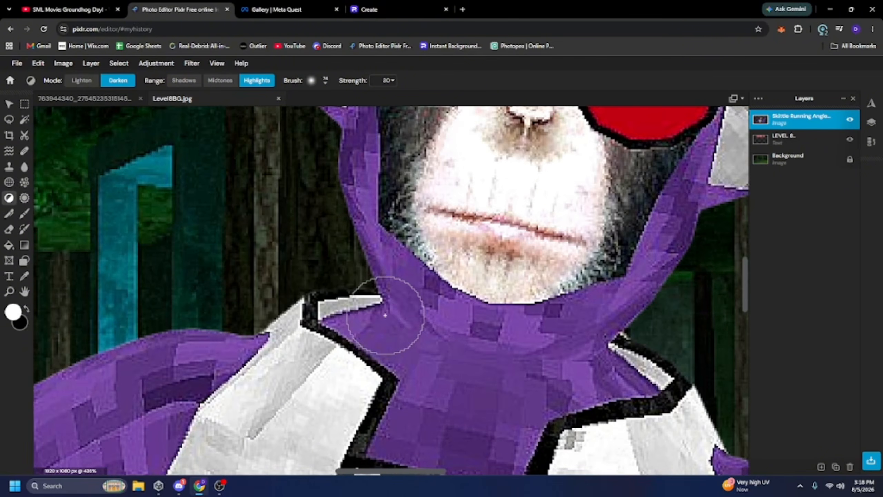
pyautogui.moveTo(367, 300)
pyautogui.mouseDown()
pyautogui.moveTo(433, 342)
pyautogui.moveTo(402, 344)
pyautogui.moveTo(406, 324)
pyautogui.moveTo(439, 352)
pyautogui.moveTo(487, 365)
pyautogui.moveTo(588, 368)
pyautogui.moveTo(662, 347)
pyautogui.mouseUp()
# Darken the highlights along the inner edge of the monkey's raised hand.
pyautogui.scroll(-10, 663, 347)
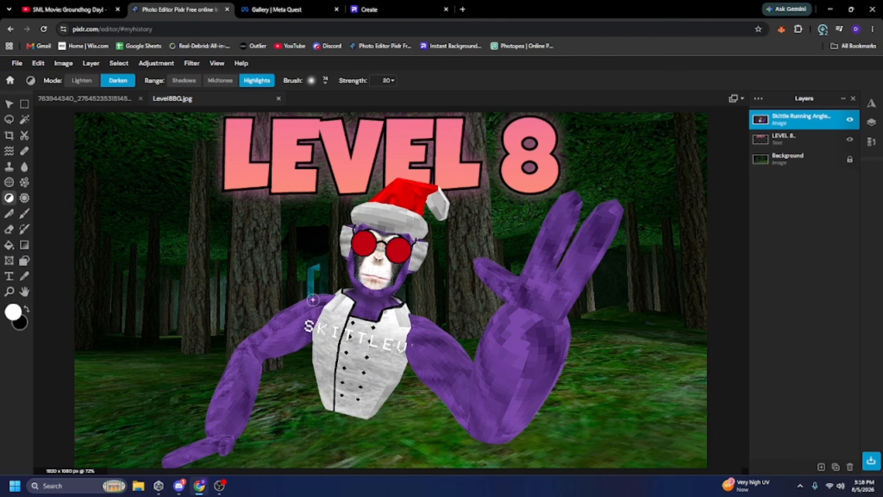
pyautogui.scroll(8, 313, 299)
pyautogui.scroll(-4, 392, 331)
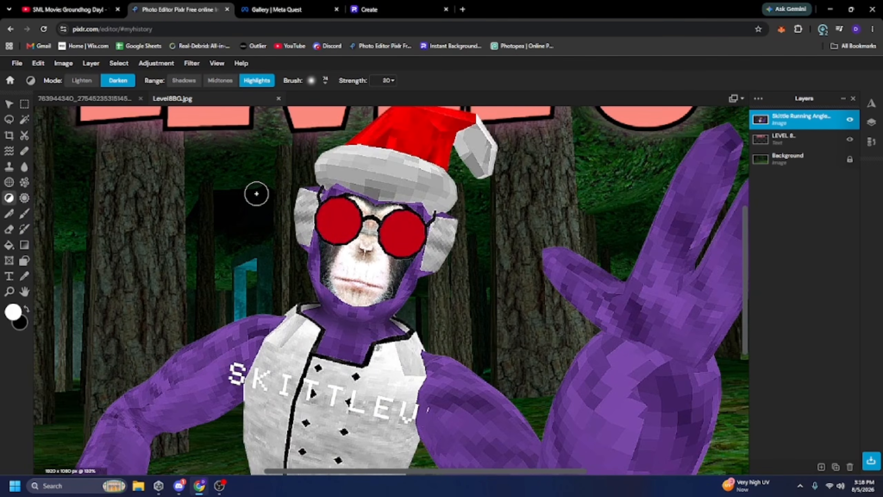
pyautogui.scroll(6, 310, 232)
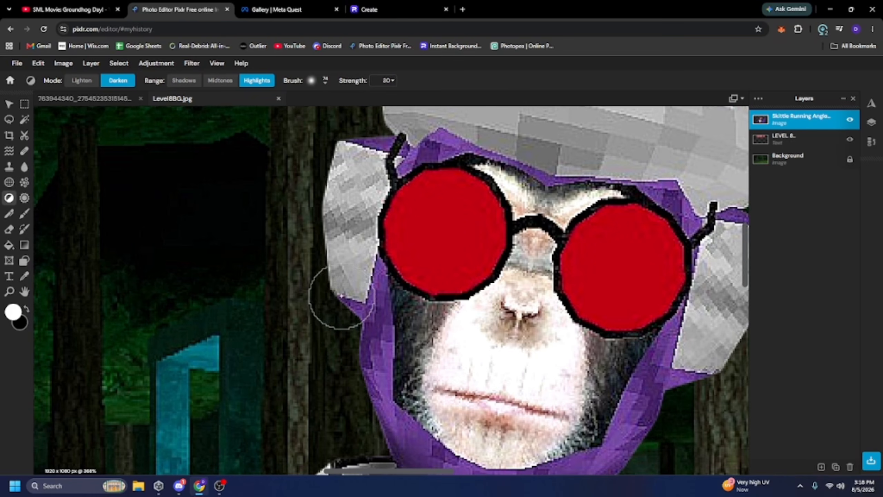
pyautogui.scroll(-2, 699, 374)
pyautogui.scroll(1, 528, 216)
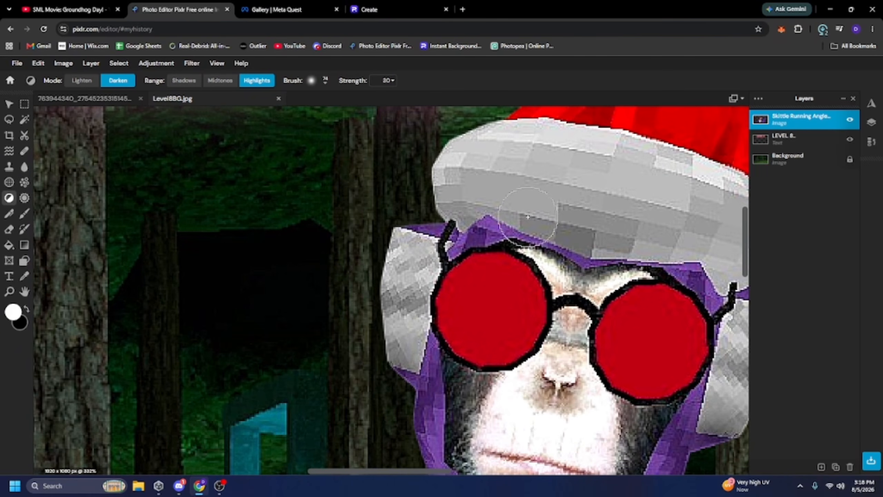
pyautogui.scroll(-3, 499, 226)
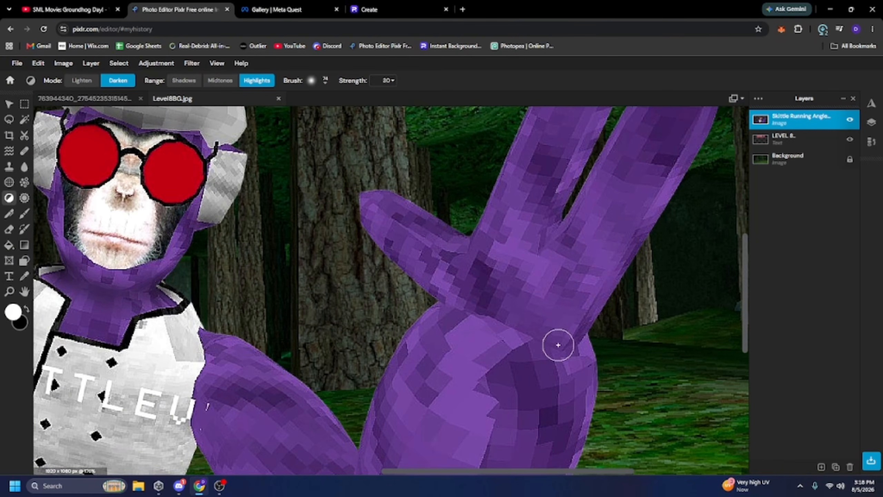
pyautogui.moveTo(559, 354); pyautogui.dragTo(491, 321)
# Darken the highlights on the monkey's left arm near the elbow and shoulder.
pyautogui.scroll(-4, 487, 318)
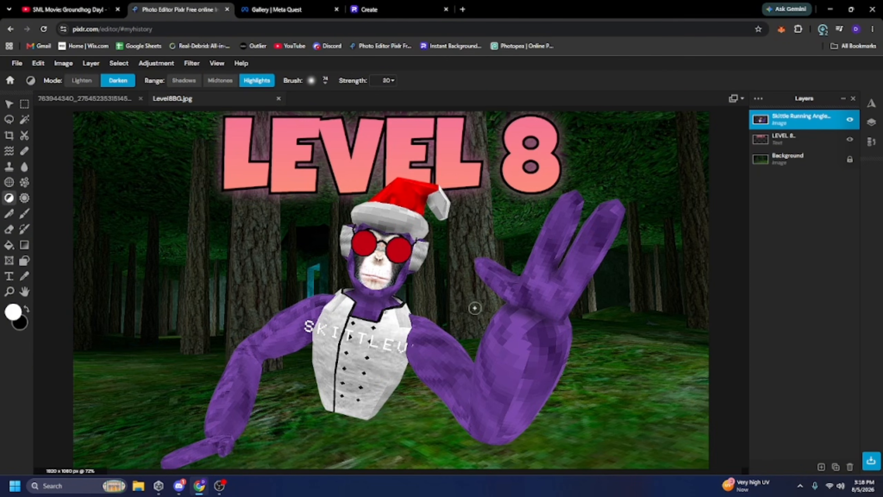
pyautogui.scroll(7, 150, 378)
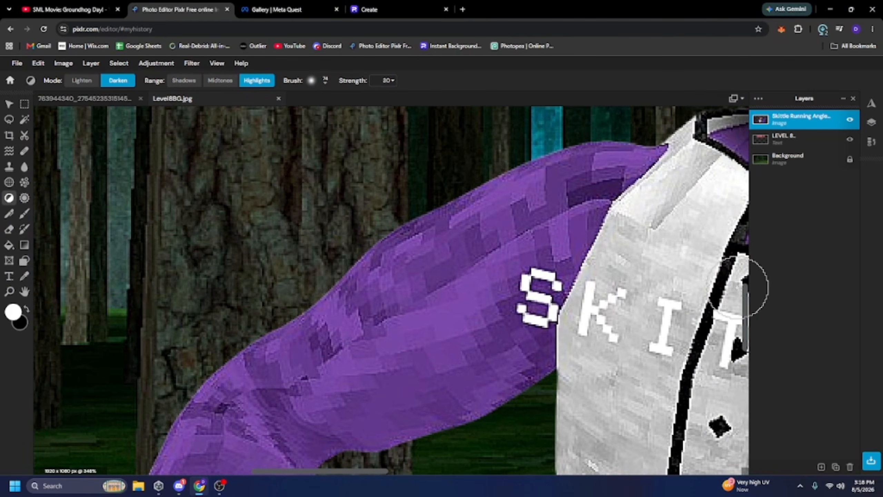
pyautogui.moveTo(747, 285); pyautogui.dragTo(749, 322)
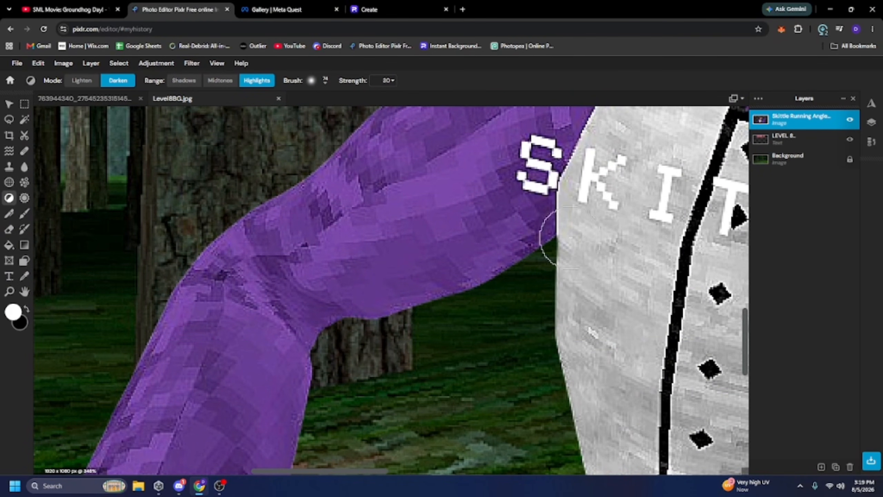
pyautogui.moveTo(312, 329); pyautogui.dragTo(265, 295)
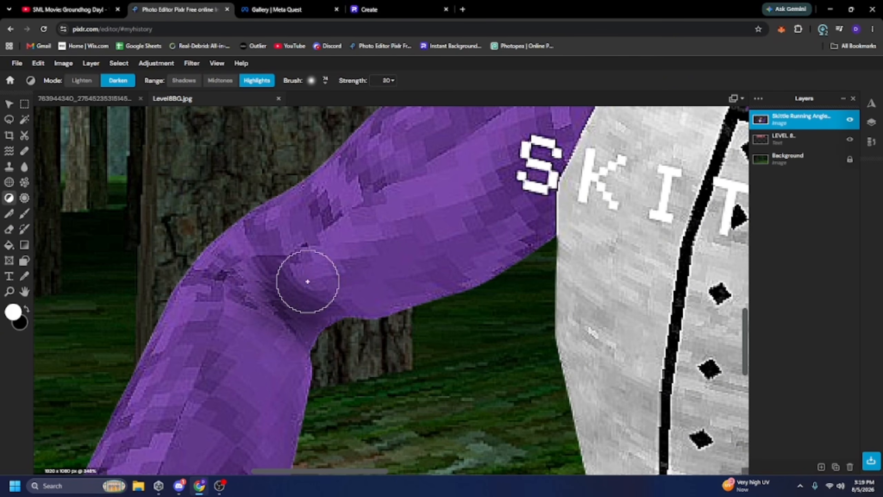
pyautogui.moveTo(555, 243)
pyautogui.mouseDown()
pyautogui.moveTo(555, 221)
pyautogui.moveTo(590, 220)
pyautogui.mouseUp()
pyautogui.scroll(-5, 589, 221)
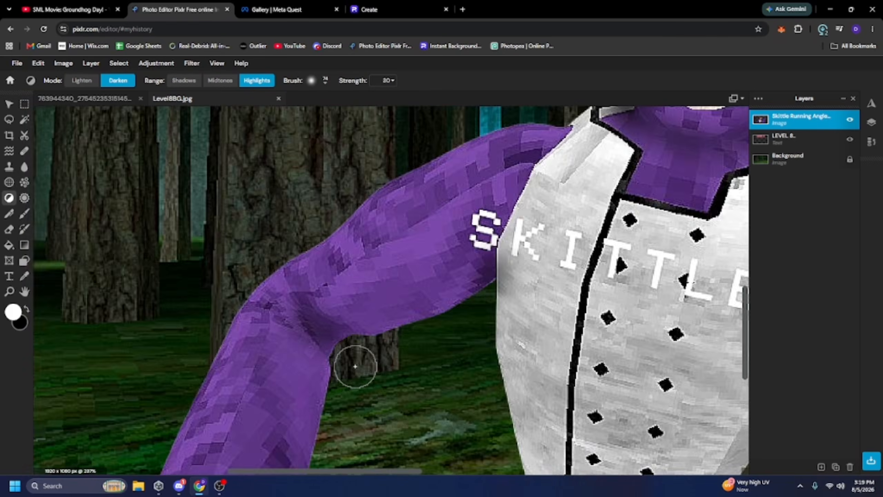
pyautogui.scroll(-1, 444, 242)
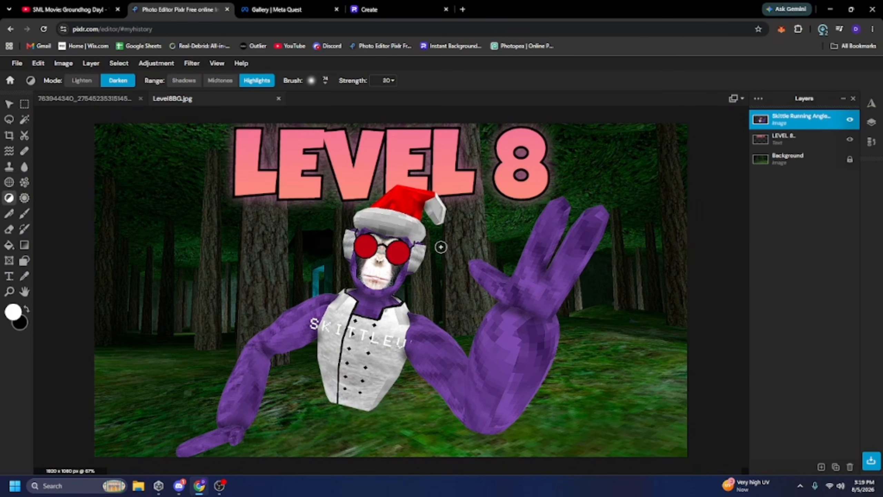
# Add a white drop shadow to the monkey layer with 100% opacity, 0 px blur, 0 px x offset and -2 px y offset.
pyautogui.press('v')
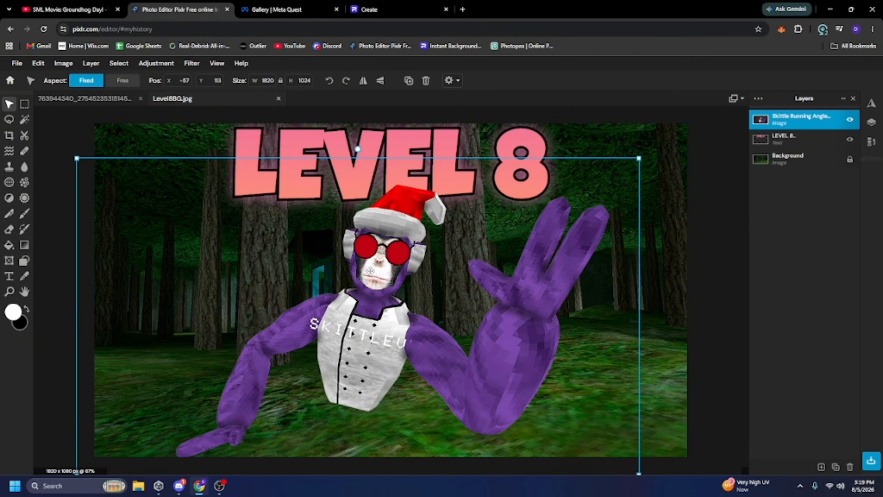
pyautogui.click(192, 63)
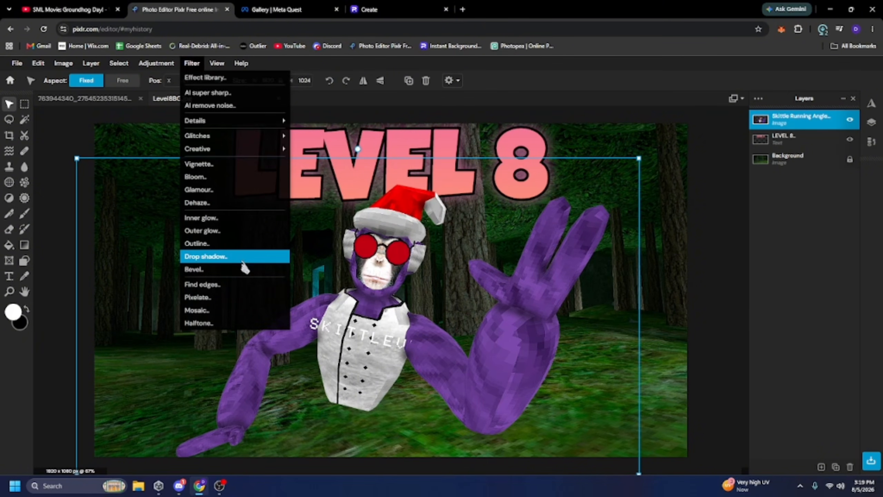
pyautogui.click(222, 256)
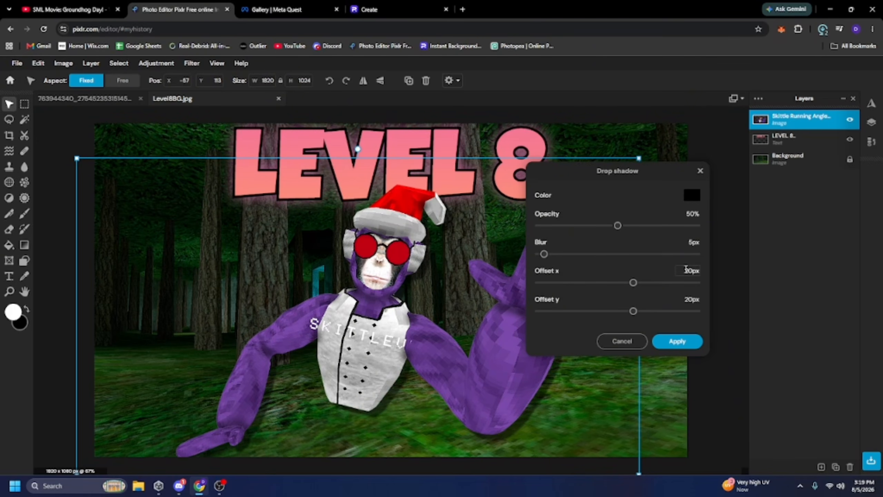
pyautogui.doubleClick(690, 299)
pyautogui.write('0')
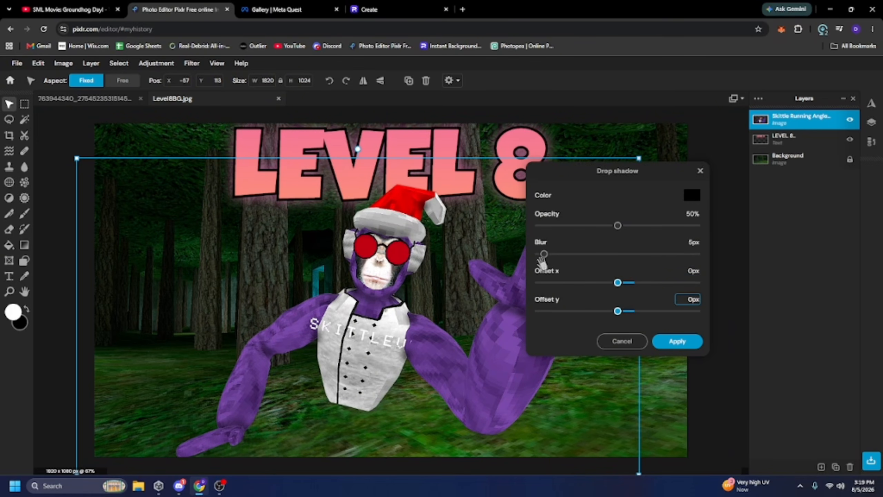
pyautogui.moveTo(543, 254); pyautogui.dragTo(511, 257)
pyautogui.moveTo(618, 225); pyautogui.dragTo(796, 222)
pyautogui.click(692, 195)
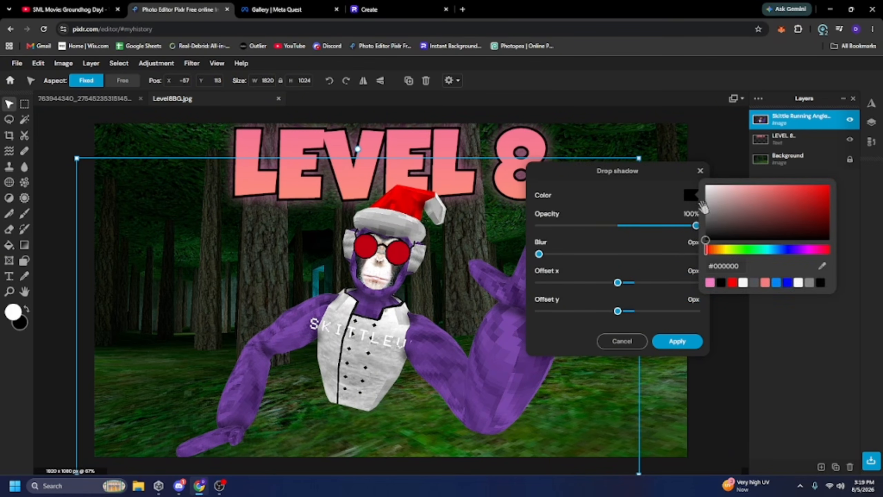
pyautogui.moveTo(732, 213); pyautogui.dragTo(631, 186)
pyautogui.click(632, 186)
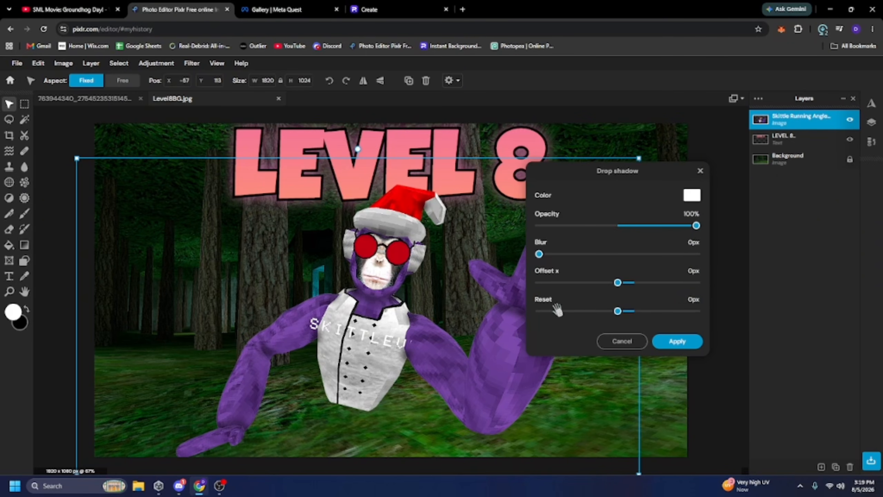
pyautogui.moveTo(619, 313); pyautogui.dragTo(617, 314)
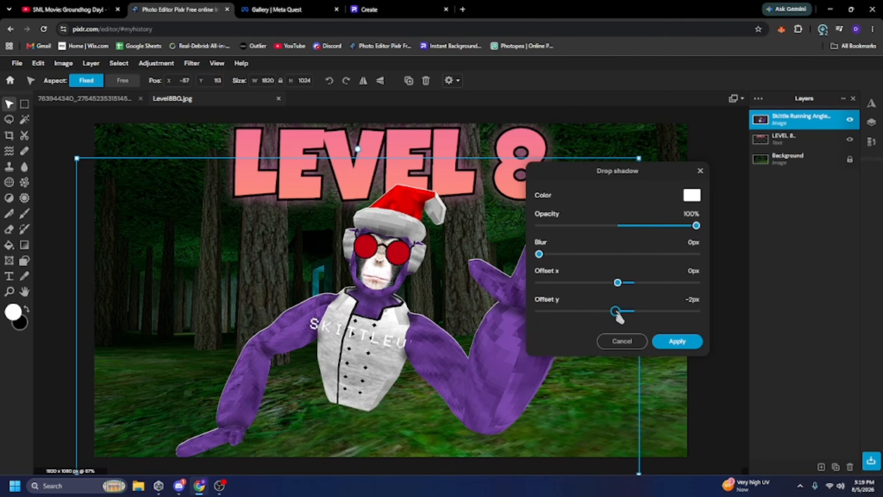
pyautogui.click(676, 341)
pyautogui.click(676, 339)
# Paint a soft white stroke over the sleeve lettering on the monkey layer with a 36% opacity, 83 px brush at 59% softness.
pyautogui.scroll(-2, 645, 329)
pyautogui.scroll(3, 647, 329)
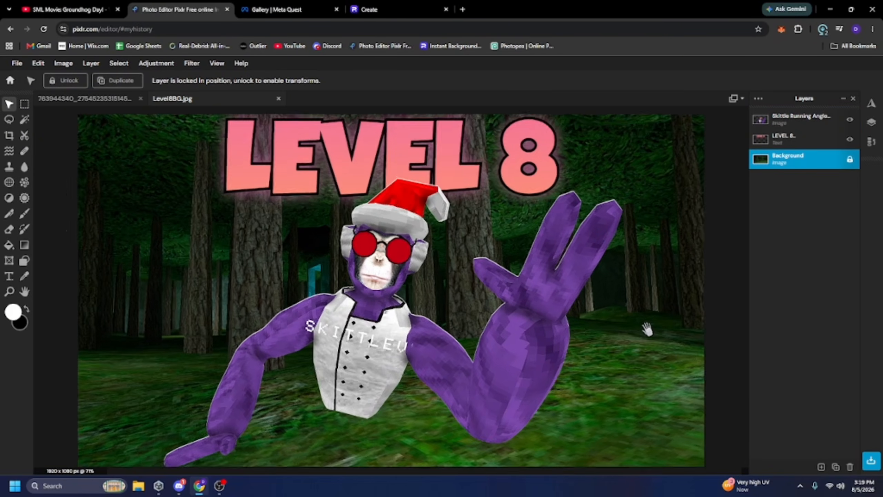
pyautogui.scroll(1, 647, 329)
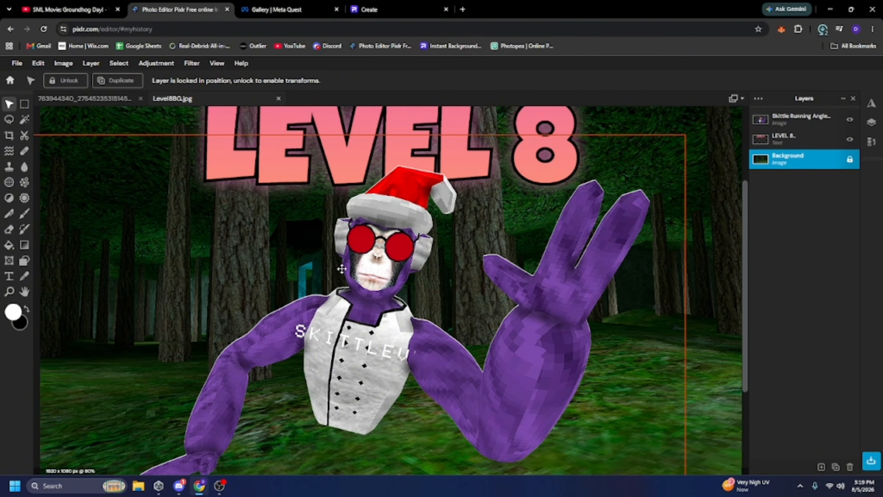
pyautogui.scroll(4, 228, 298)
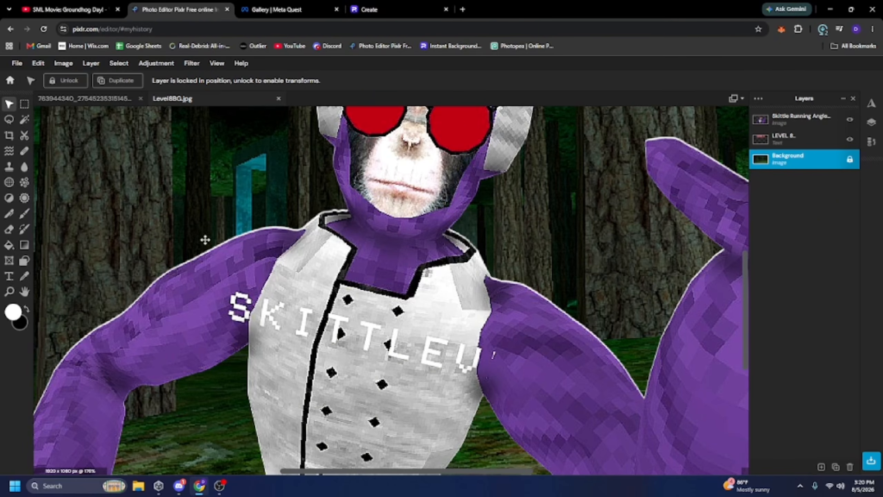
pyautogui.click(24, 213)
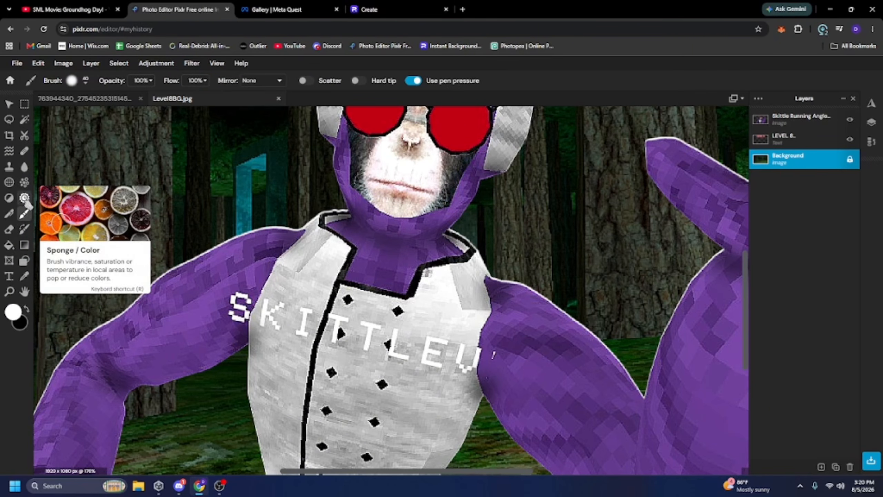
pyautogui.click(143, 82)
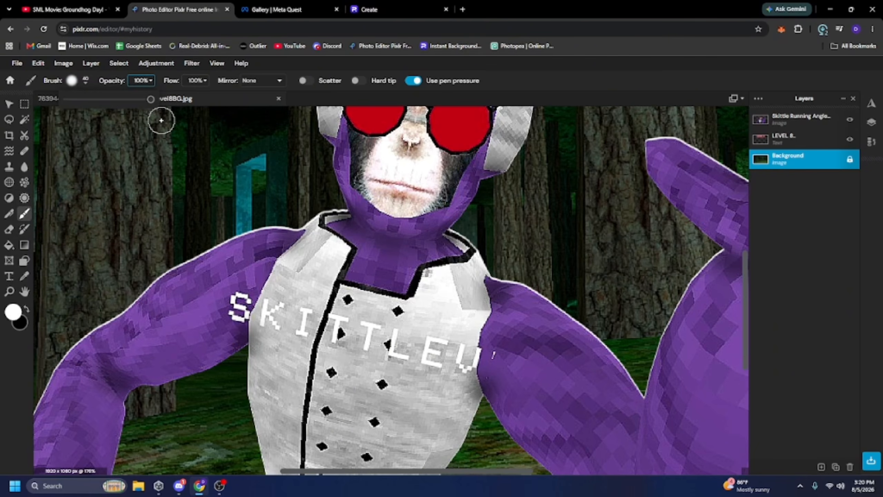
pyautogui.press('BackSpace')
pyautogui.write('36')
pyautogui.click(71, 80)
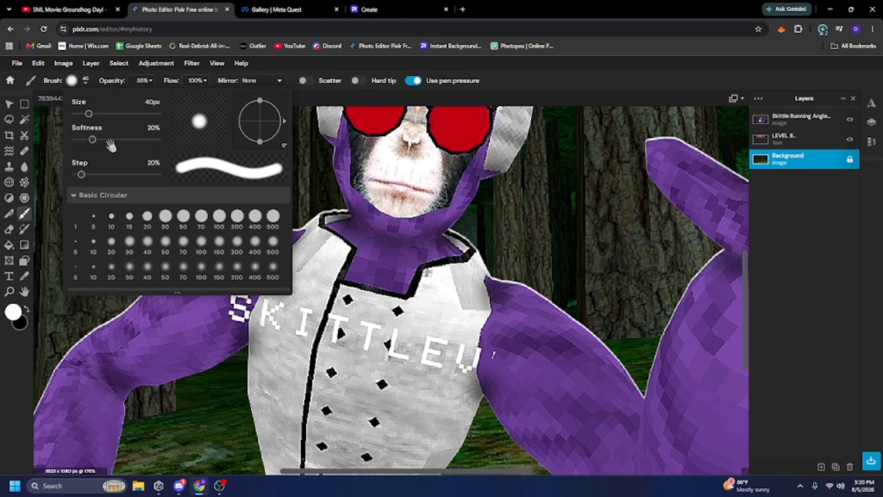
pyautogui.moveTo(108, 143); pyautogui.dragTo(121, 139)
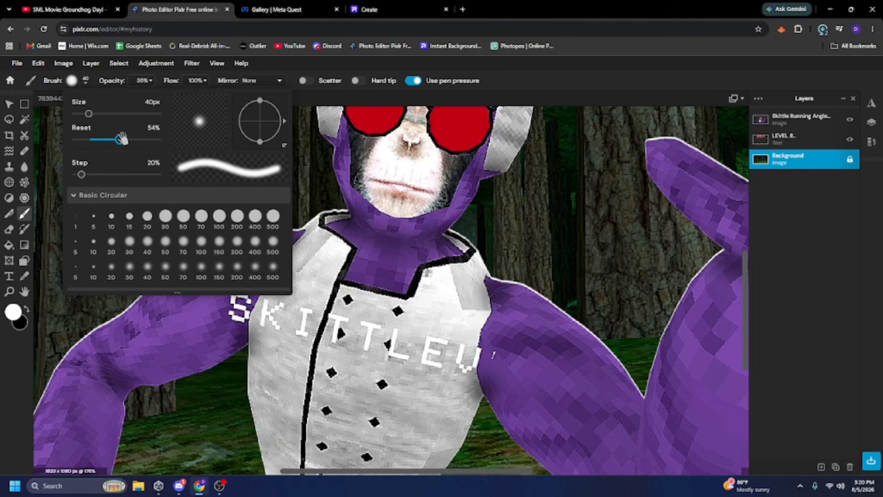
pyautogui.moveTo(89, 114); pyautogui.dragTo(100, 116)
pyautogui.click(389, 304)
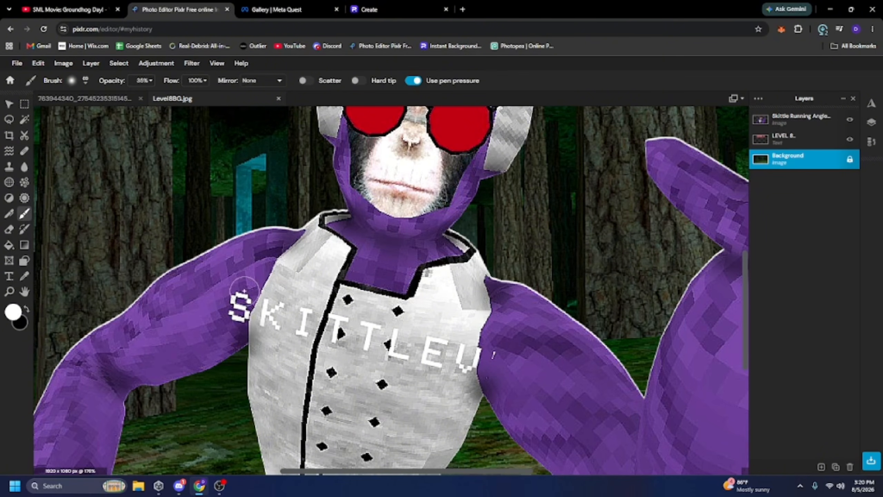
pyautogui.click(75, 83)
pyautogui.moveTo(101, 114); pyautogui.dragTo(105, 116)
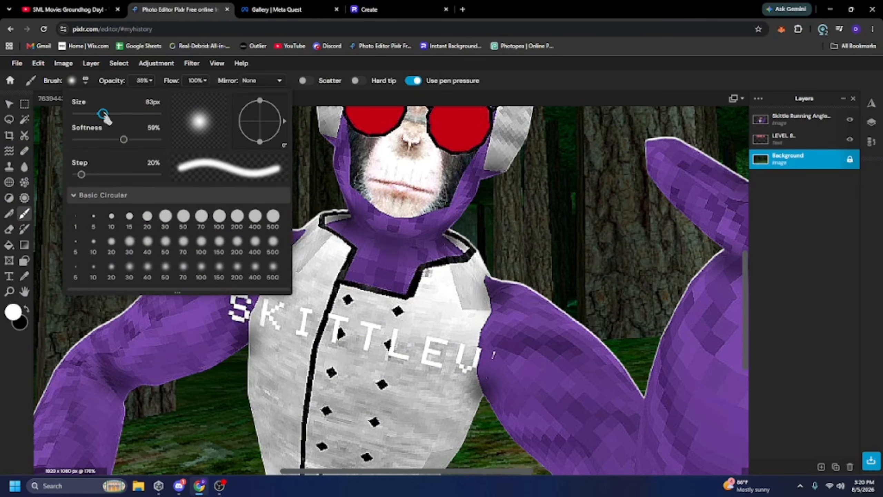
pyautogui.click(462, 212)
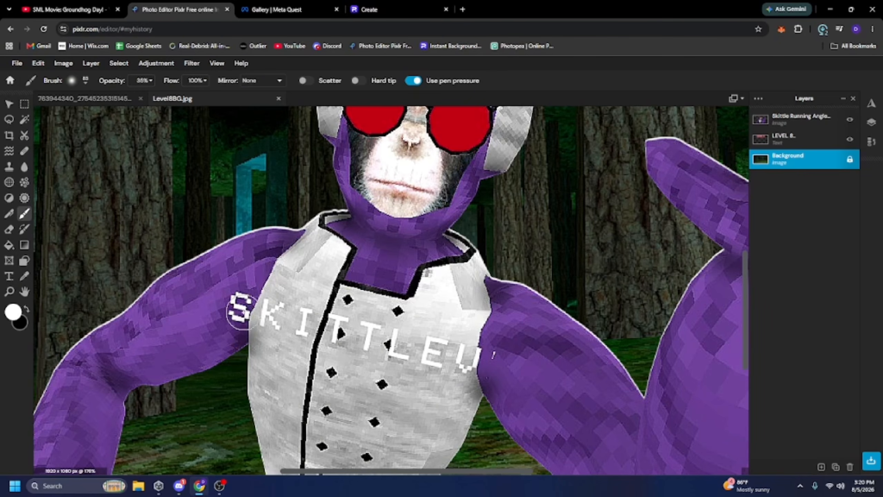
pyautogui.click(800, 119)
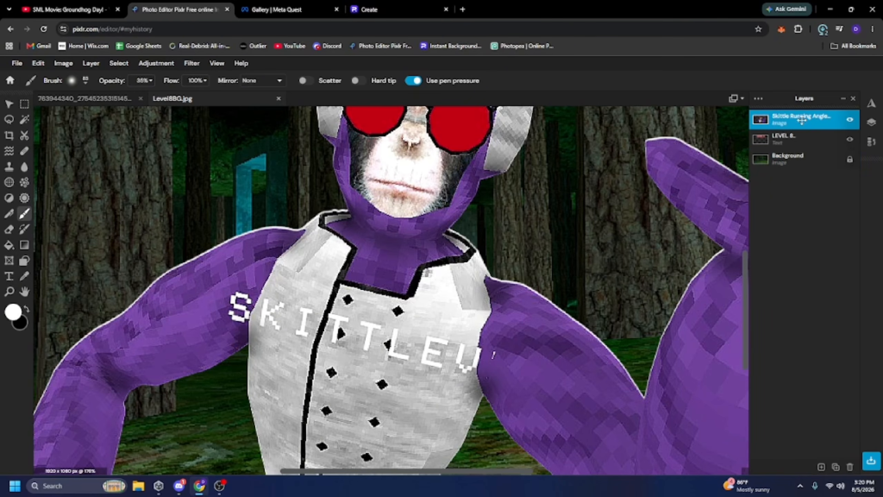
pyautogui.moveTo(207, 304)
pyautogui.mouseDown()
pyautogui.moveTo(490, 362)
pyautogui.moveTo(226, 306)
pyautogui.mouseUp()
pyautogui.scroll(-5, 501, 243)
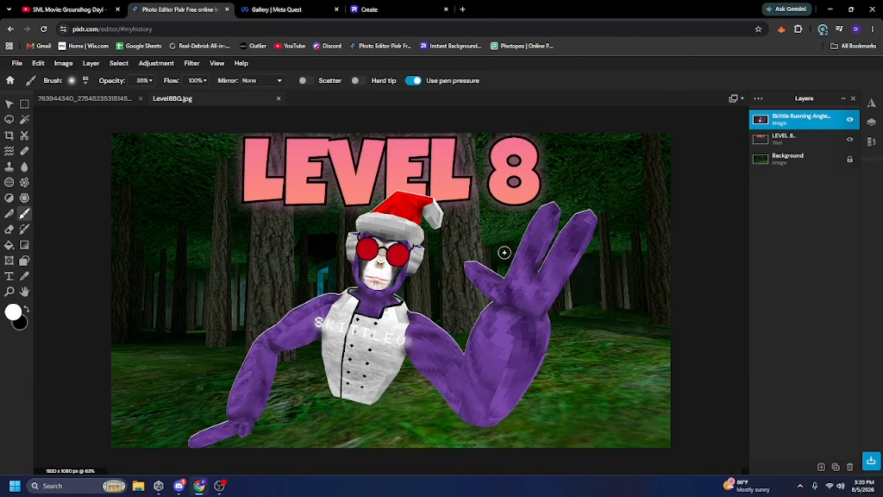
# Add the Big Scary Logo image as the top layer and place it in the canvas's bottom-left corner.
pyautogui.scroll(5, 471, 305)
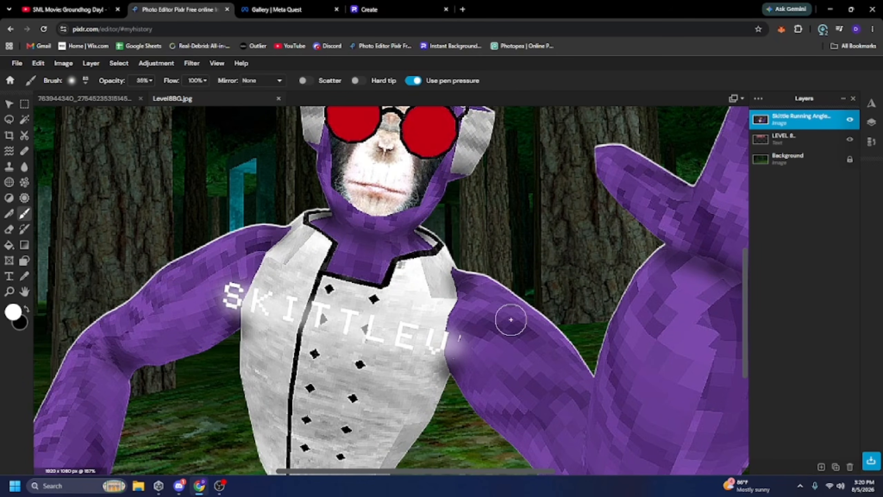
pyautogui.scroll(-5, 389, 236)
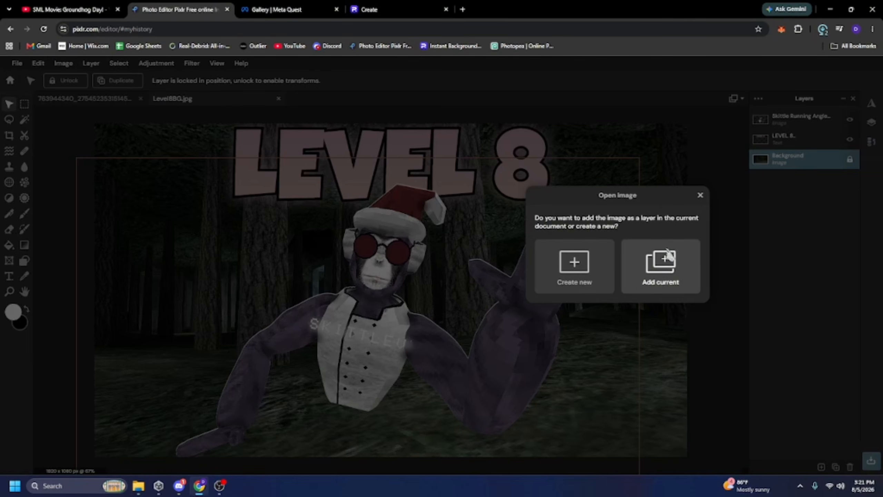
pyautogui.click(668, 257)
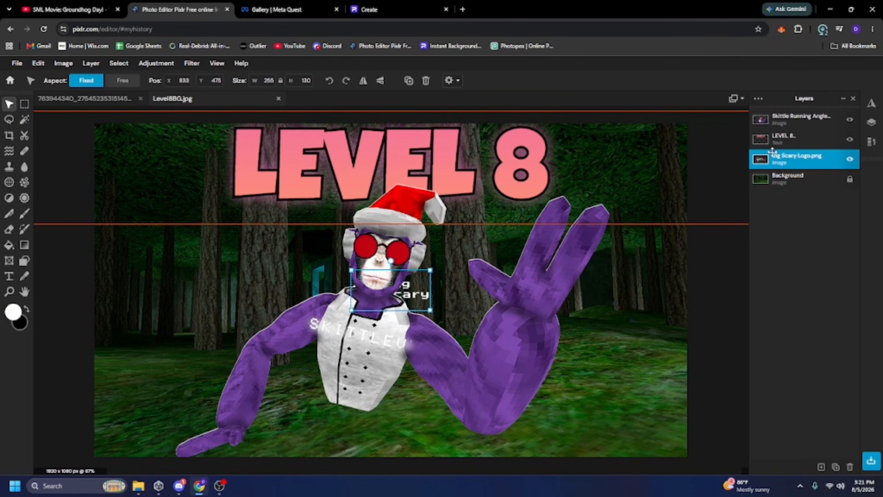
pyautogui.moveTo(790, 160); pyautogui.dragTo(774, 119)
pyautogui.moveTo(405, 278); pyautogui.dragTo(144, 427)
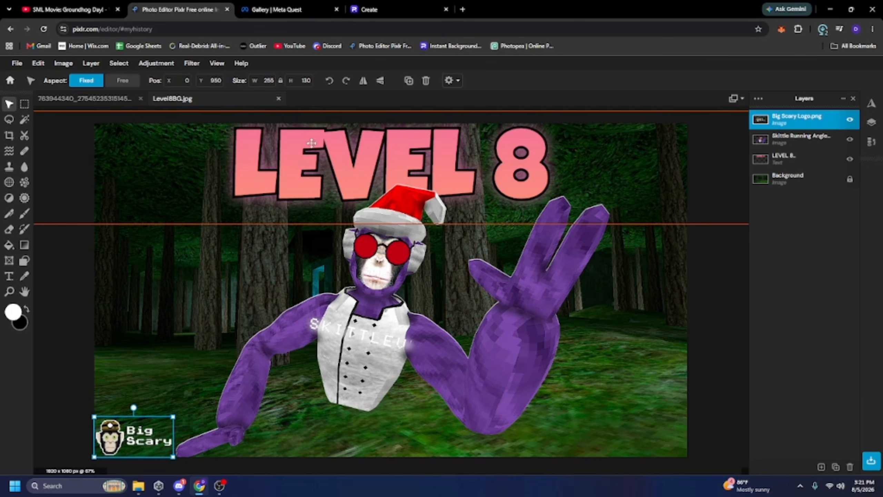
# Give the logo a white drop shadow at 75% opacity, 12 px blur and 0 px offsets, then nudge it into the corner.
pyautogui.click(192, 64)
pyautogui.click(237, 257)
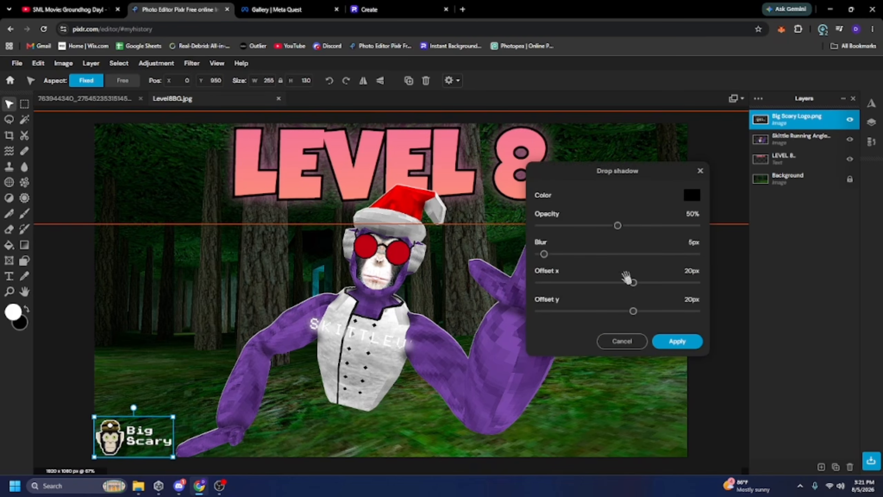
pyautogui.press('BackSpace')
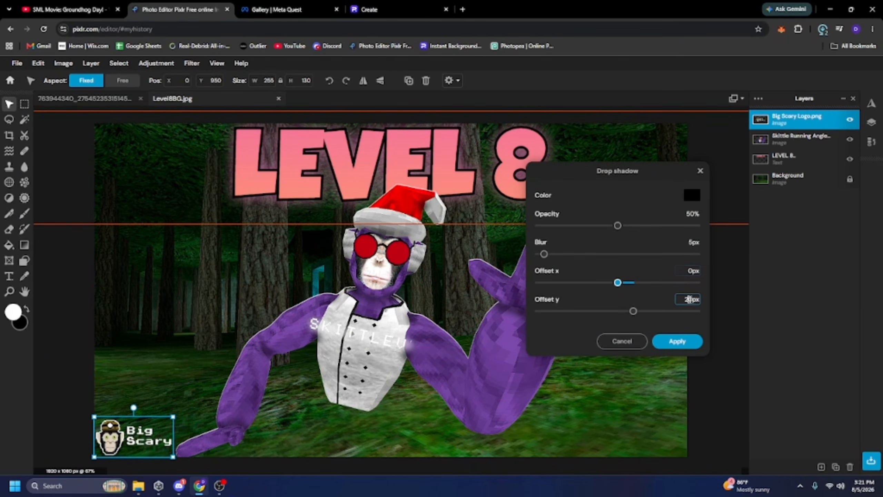
pyautogui.press('BackSpace')
pyautogui.click(693, 196)
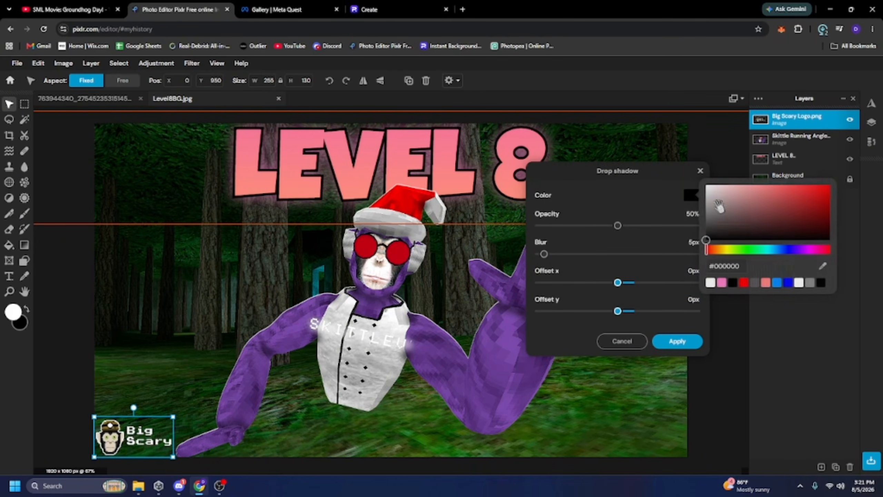
pyautogui.moveTo(716, 216); pyautogui.dragTo(678, 162)
pyautogui.click(662, 211)
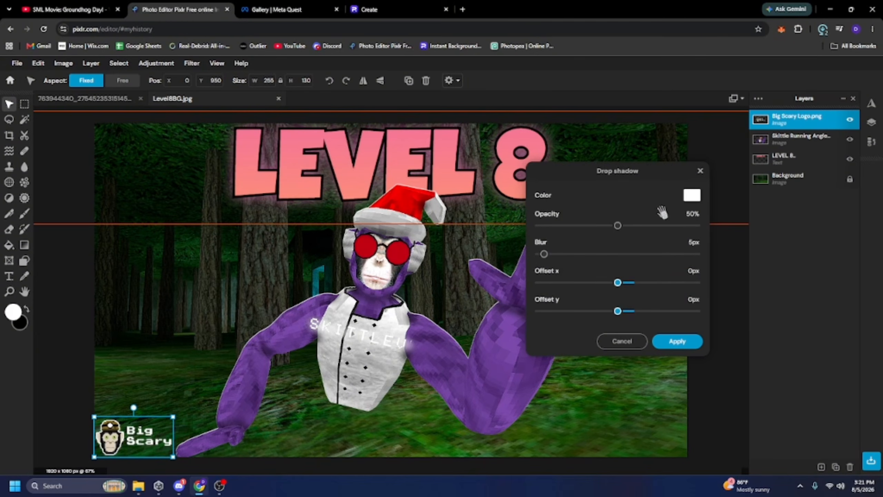
pyautogui.moveTo(617, 225); pyautogui.dragTo(657, 226)
pyautogui.moveTo(544, 253); pyautogui.dragTo(552, 255)
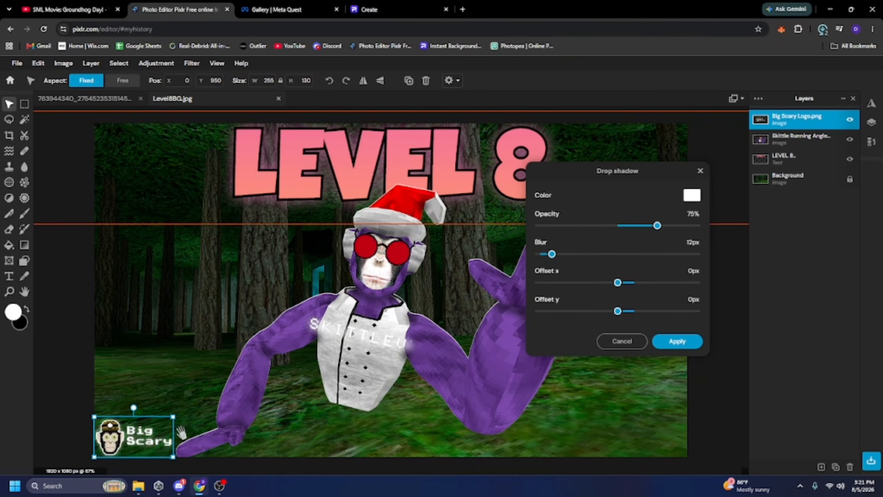
pyautogui.click(678, 341)
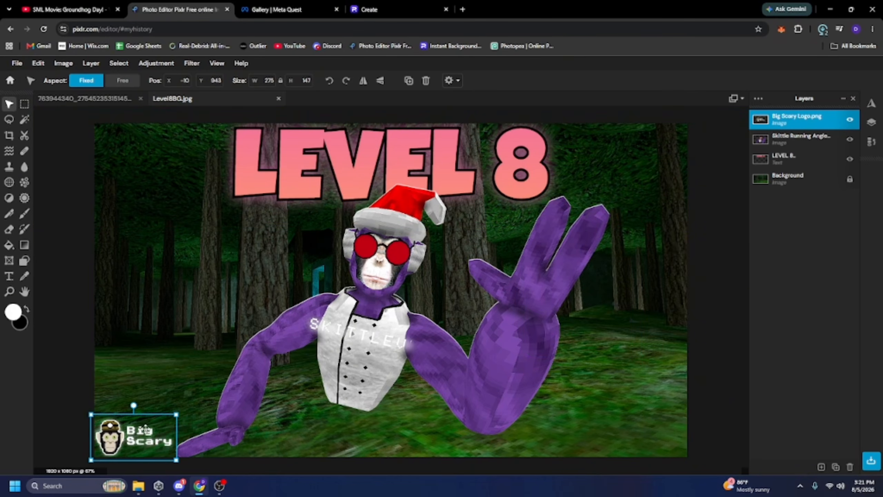
pyautogui.moveTo(145, 430); pyautogui.dragTo(147, 426)
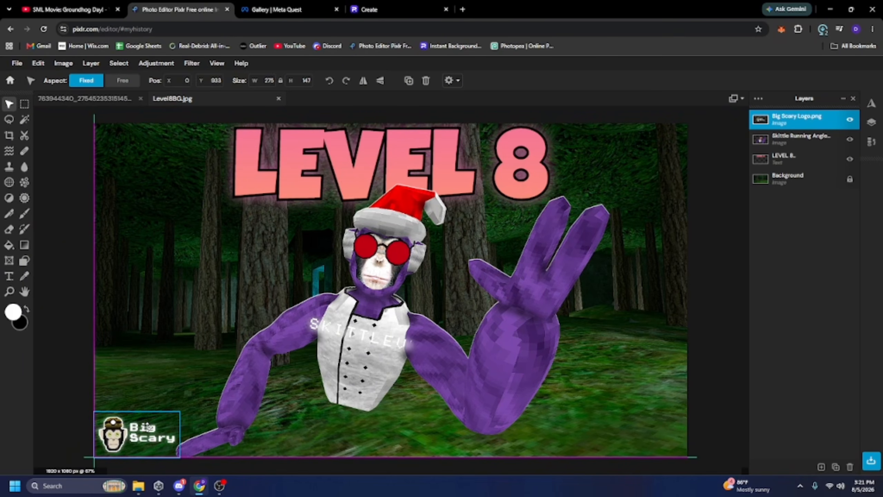
# Duplicate the monkey layer, squash the copy to about 266 px high at the bottom, and move it beneath the original.
pyautogui.click(402, 237)
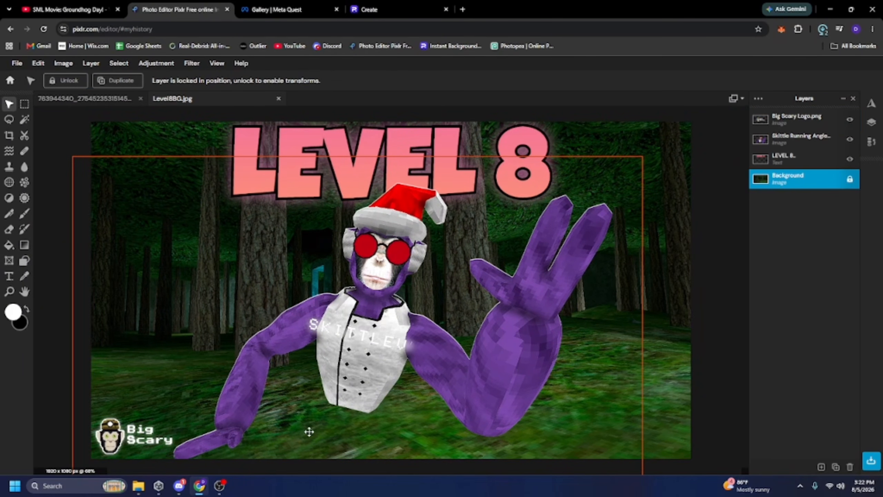
pyautogui.click(383, 310)
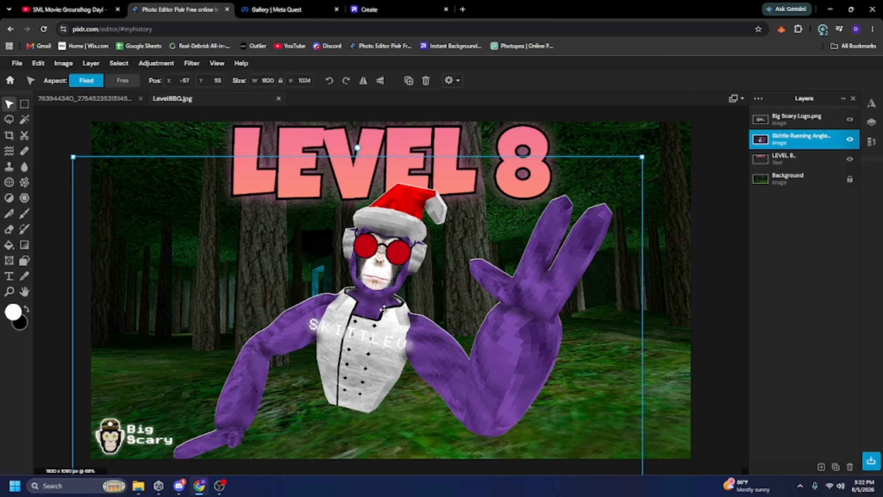
pyautogui.hotkey('ctrl', 'c')
pyautogui.hotkey('ctrl', 'v')
pyautogui.moveTo(409, 284); pyautogui.dragTo(375, 309)
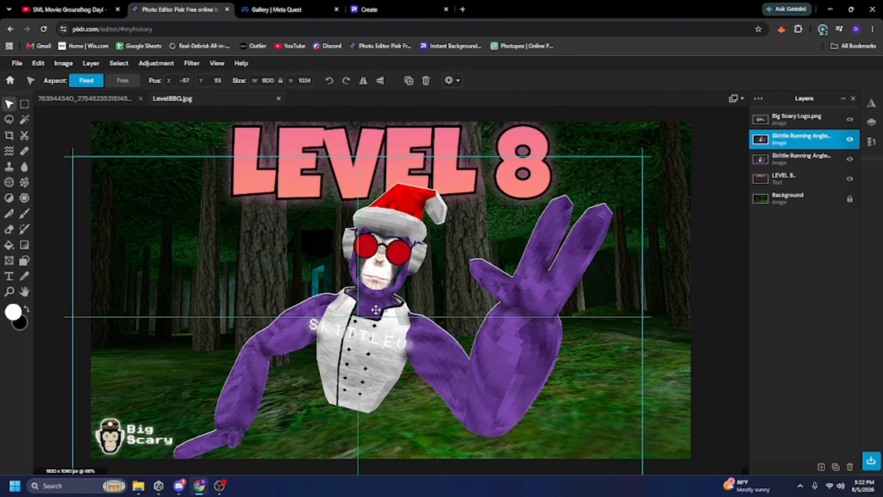
pyautogui.click(281, 83)
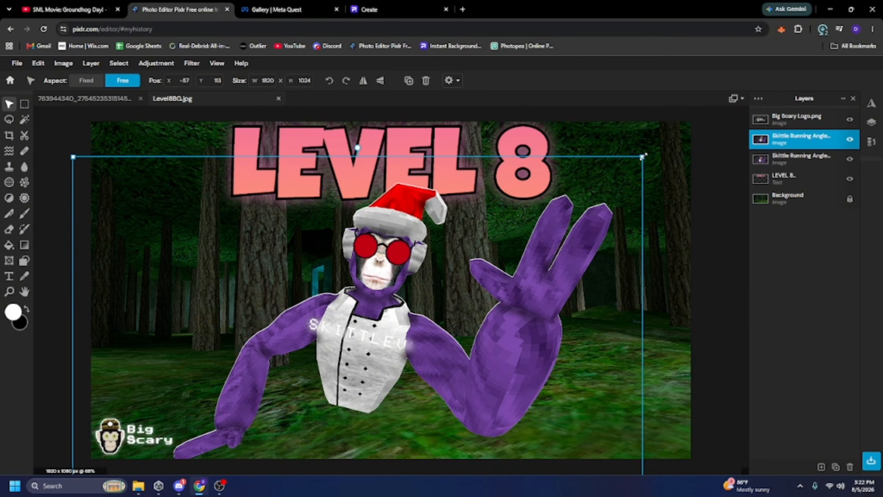
pyautogui.moveTo(643, 157); pyautogui.dragTo(642, 396)
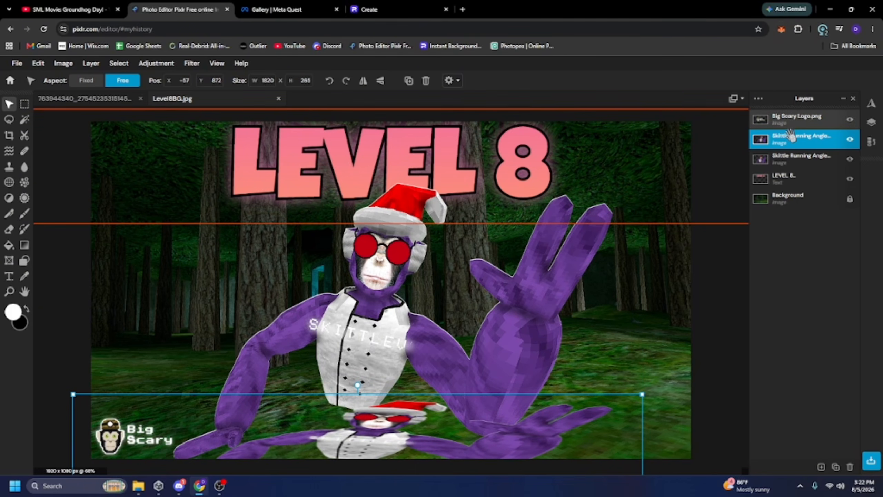
pyautogui.moveTo(786, 136); pyautogui.dragTo(795, 157)
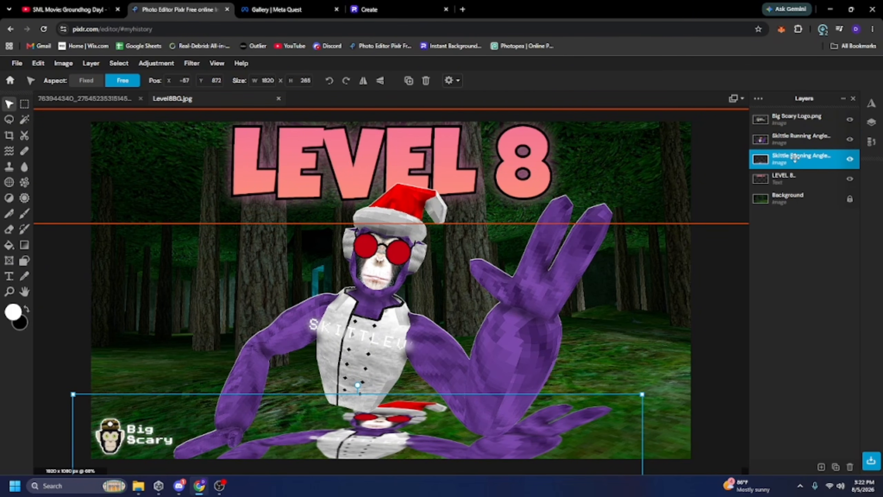
# Turn the duplicated monkey layer black by setting its Hue and saturation lightness to -100.
pyautogui.click(145, 63)
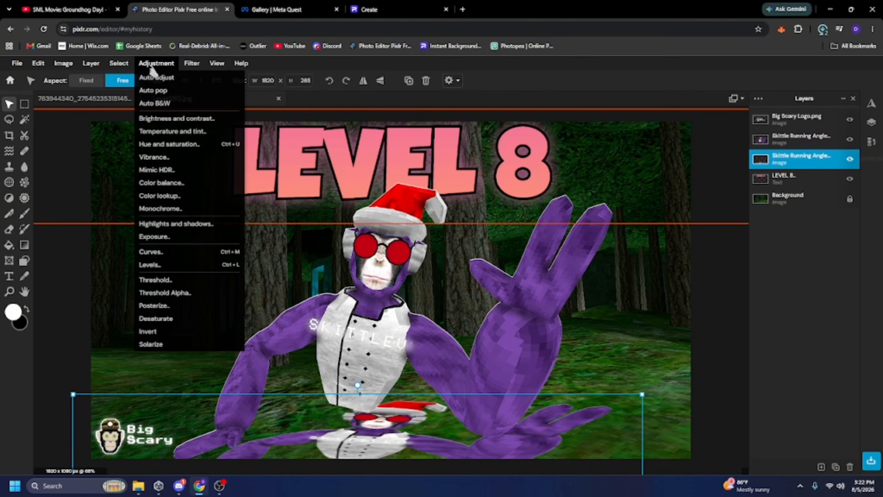
pyautogui.click(167, 142)
pyautogui.moveTo(618, 346); pyautogui.dragTo(540, 347)
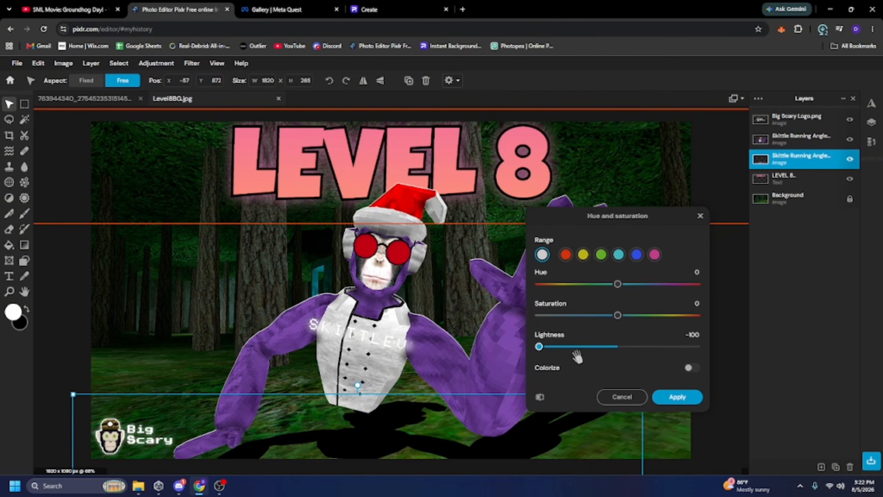
pyautogui.click(666, 398)
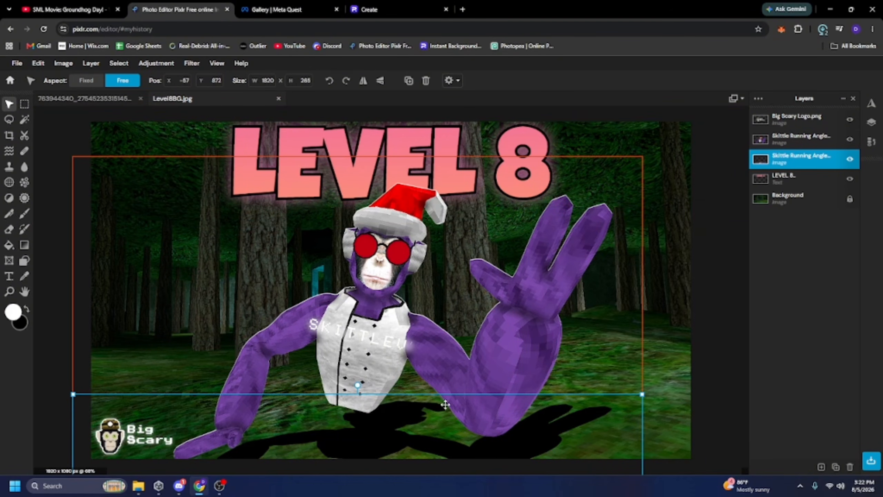
# Blur the black shadow layer with a Blur amount of 48.
pyautogui.click(192, 64)
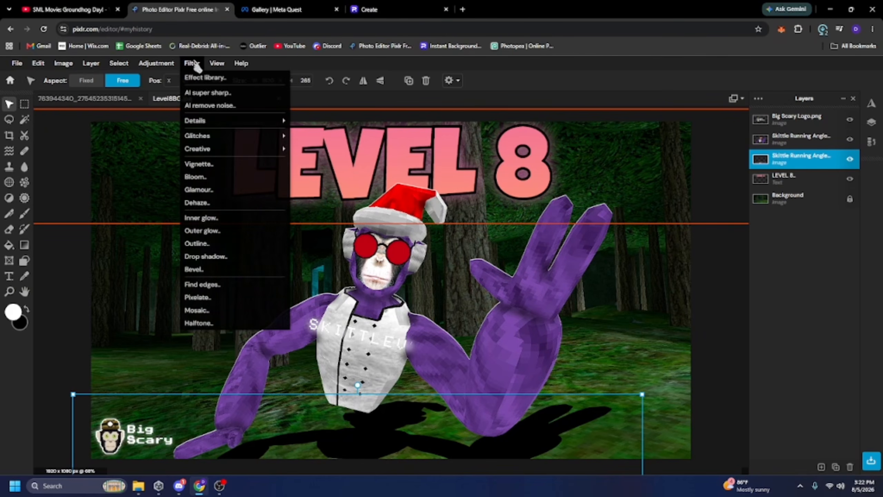
pyautogui.moveTo(216, 63)
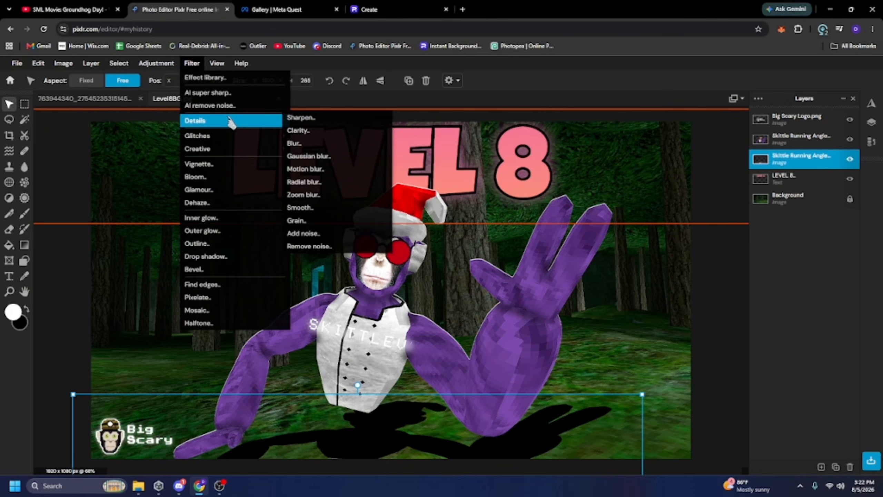
pyautogui.click(230, 121)
pyautogui.click(195, 66)
pyautogui.click(196, 66)
pyautogui.click(201, 67)
pyautogui.moveTo(226, 122)
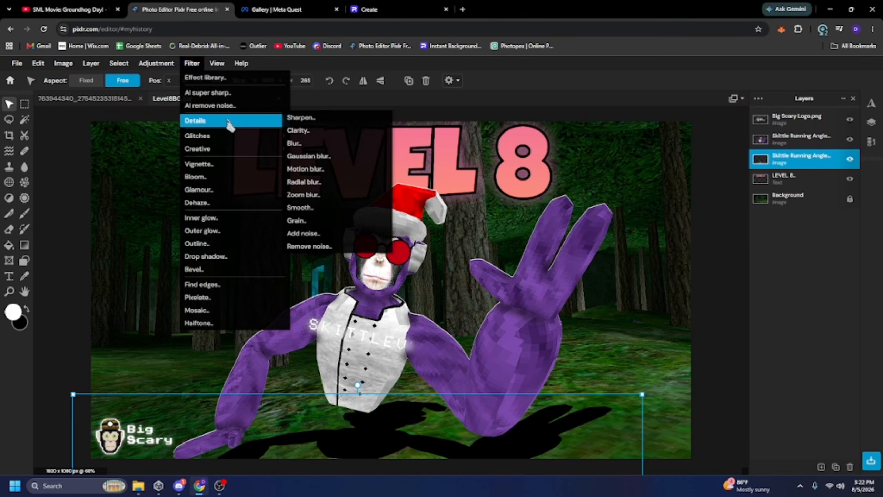
pyautogui.click(299, 144)
pyautogui.moveTo(550, 274); pyautogui.dragTo(621, 278)
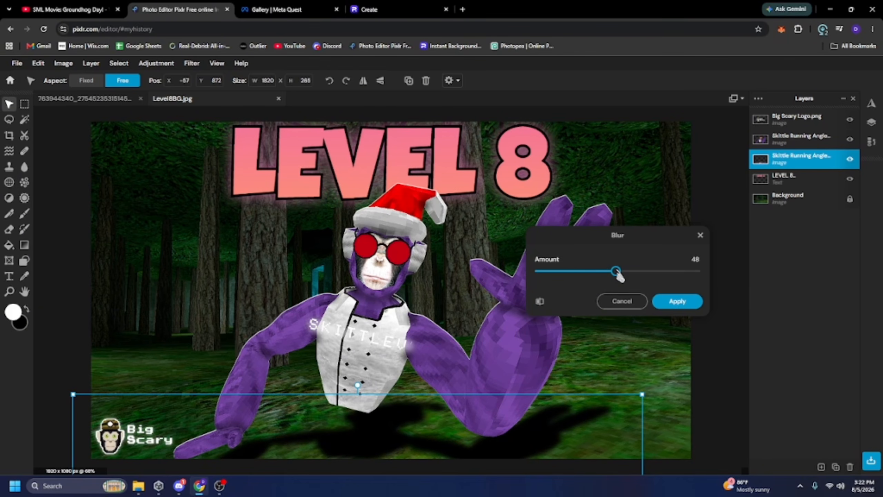
pyautogui.click(675, 304)
pyautogui.click(657, 328)
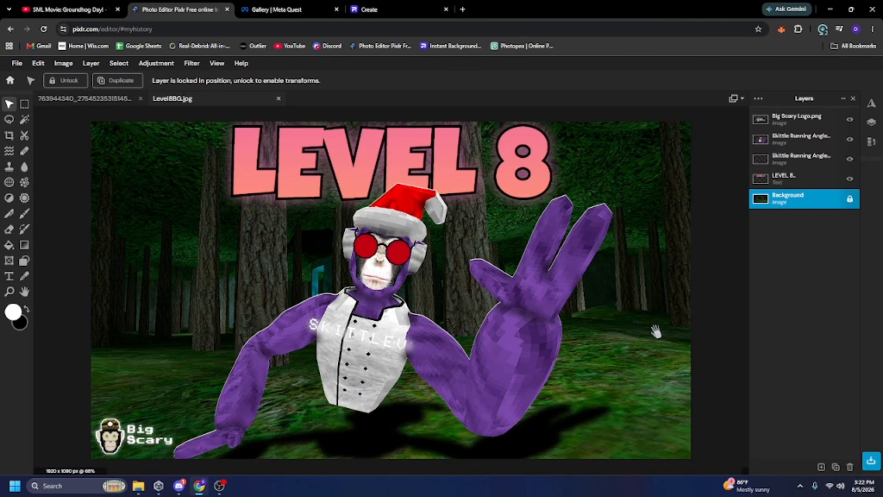
pyautogui.scroll(-5, 639, 323)
pyautogui.scroll(-2, 557, 289)
pyautogui.scroll(7, 565, 286)
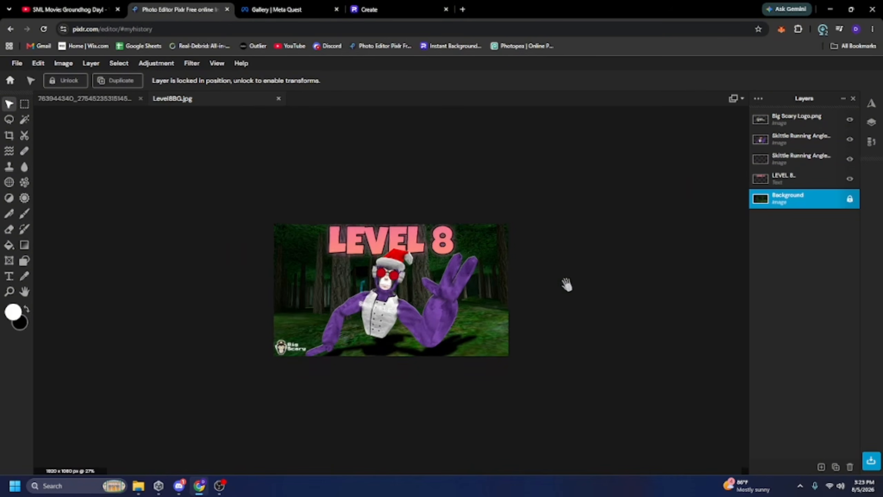